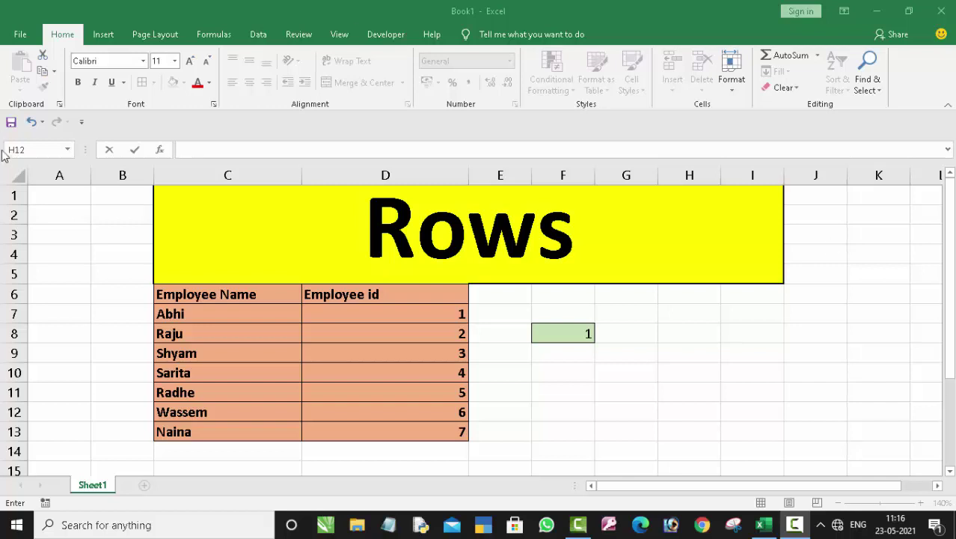
Delete the ROWS result of 1 from cell F8, leaving it empty.
{"action": "key", "text": "Escape"}
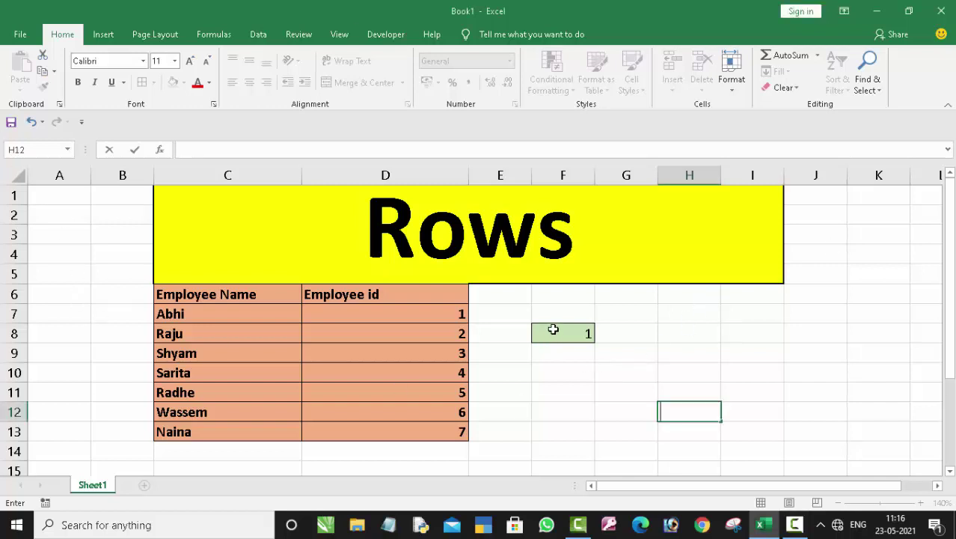
{"action": "left_click", "coordinate": [553, 329]}
{"action": "key", "text": "Delete"}
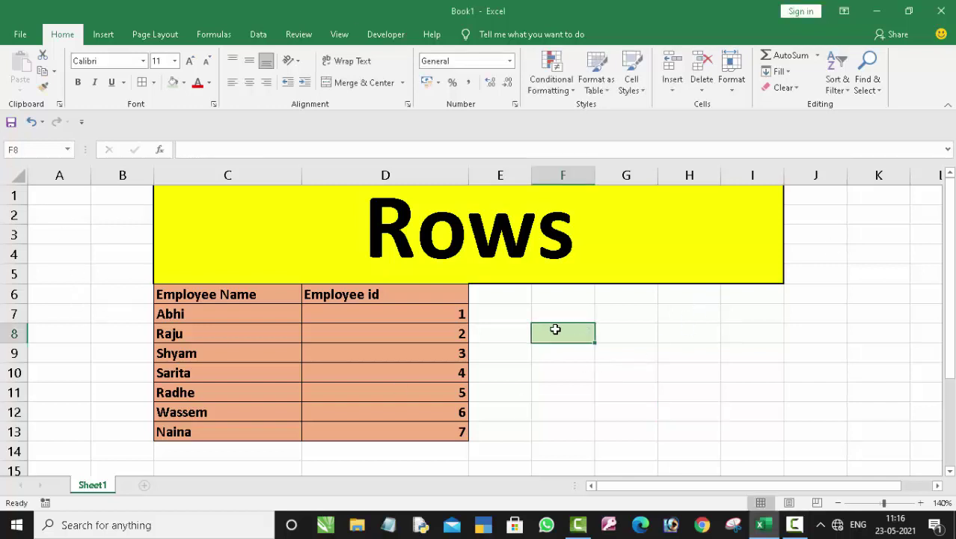
{"action": "left_click", "coordinate": [635, 464]}
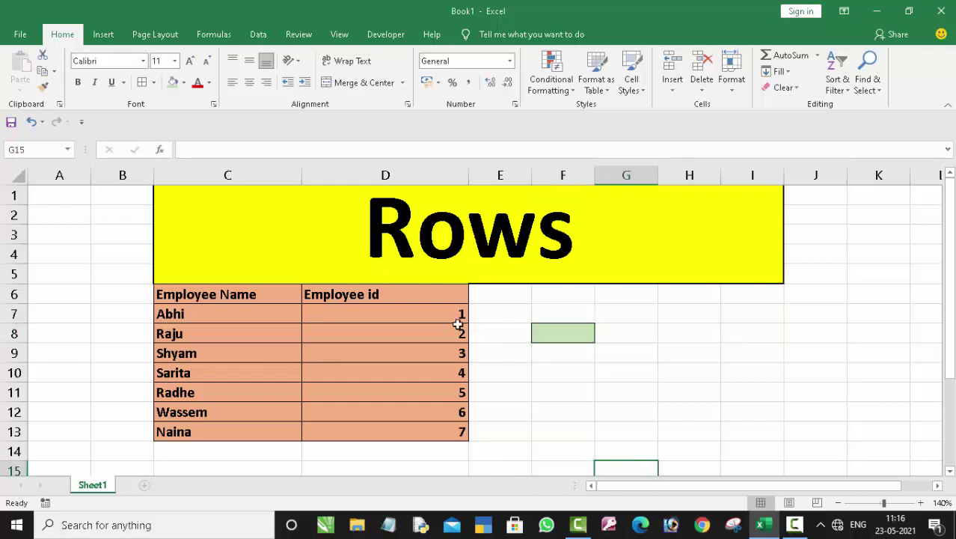
{"action": "left_click", "coordinate": [306, 240]}
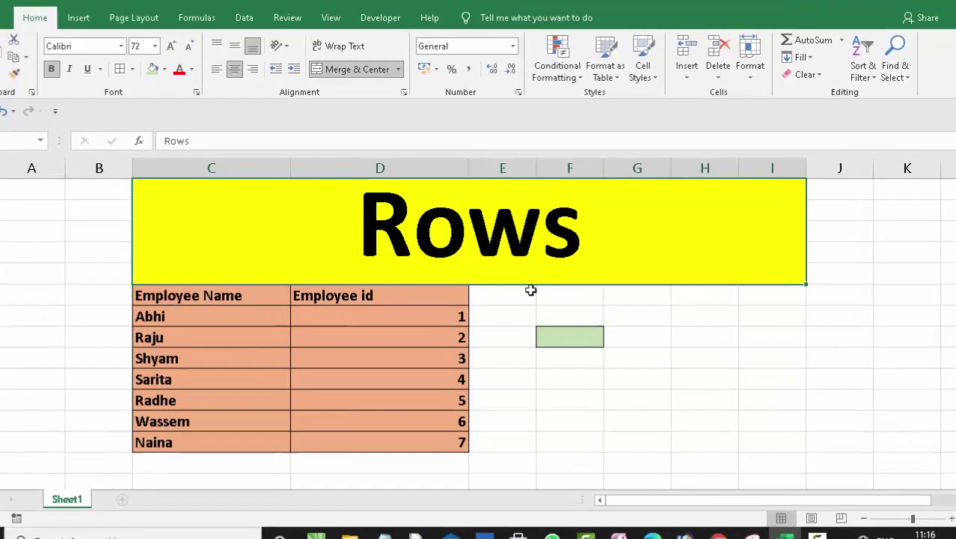
{"action": "left_click", "coordinate": [547, 339]}
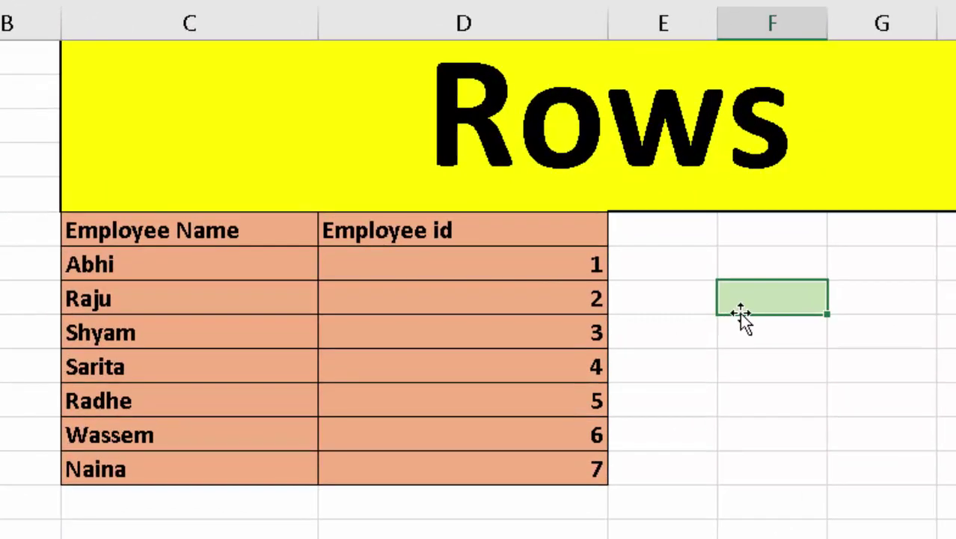
Enter =ROWS(C6:D6) in F8 so it counts the single header row and shows 1.
{"action": "double_click", "coordinate": [741, 313]}
{"action": "type", "text": "=r"}
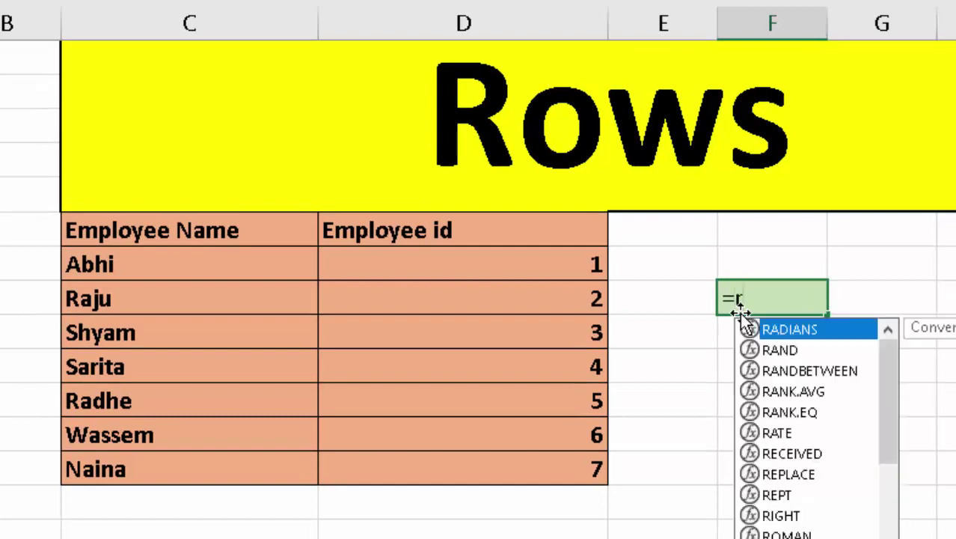
{"action": "type", "text": "ows"}
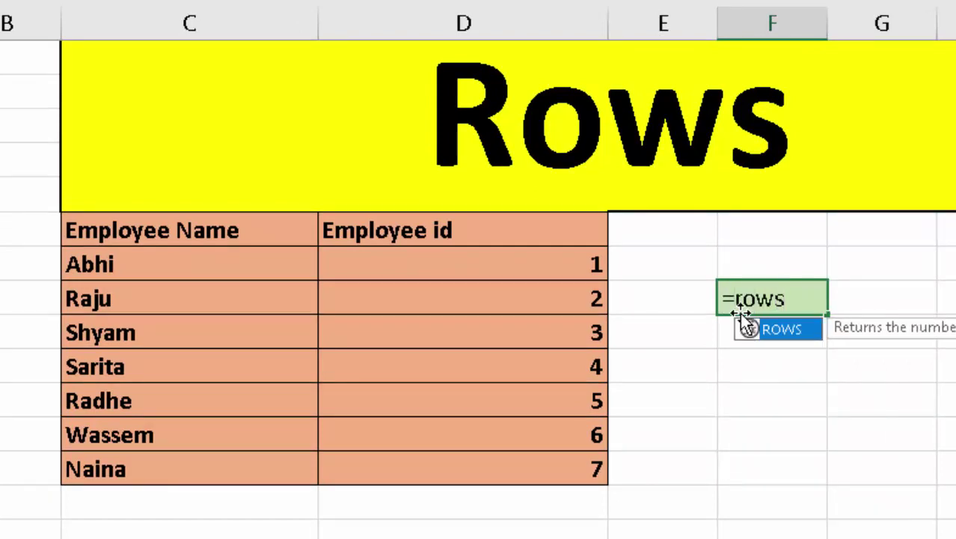
{"action": "key", "text": "Tab"}
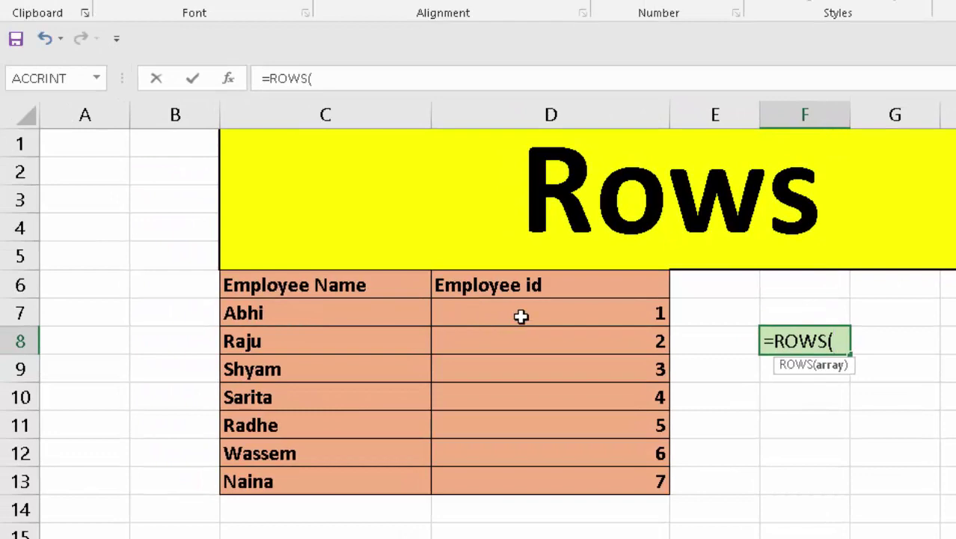
{"action": "type", "text": "c"}
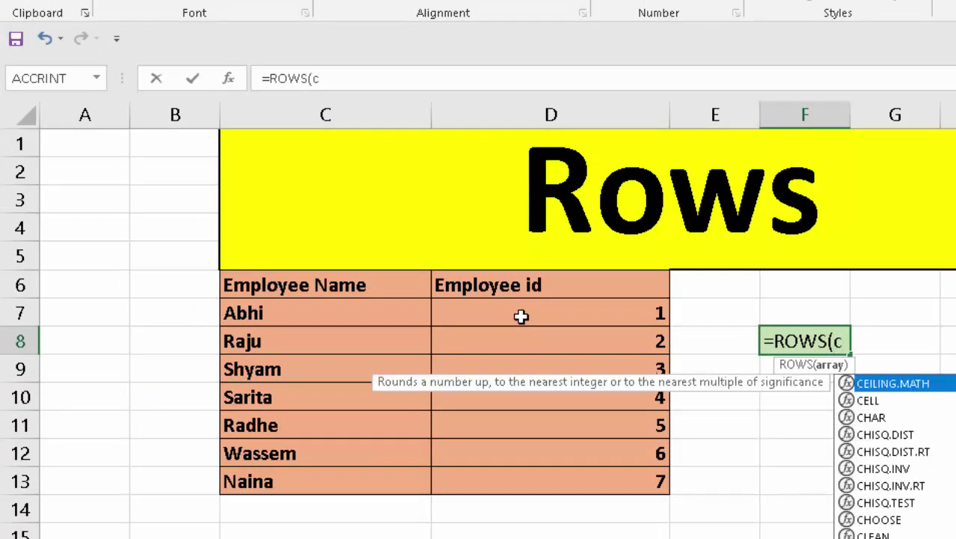
{"action": "type", "text": "6:"}
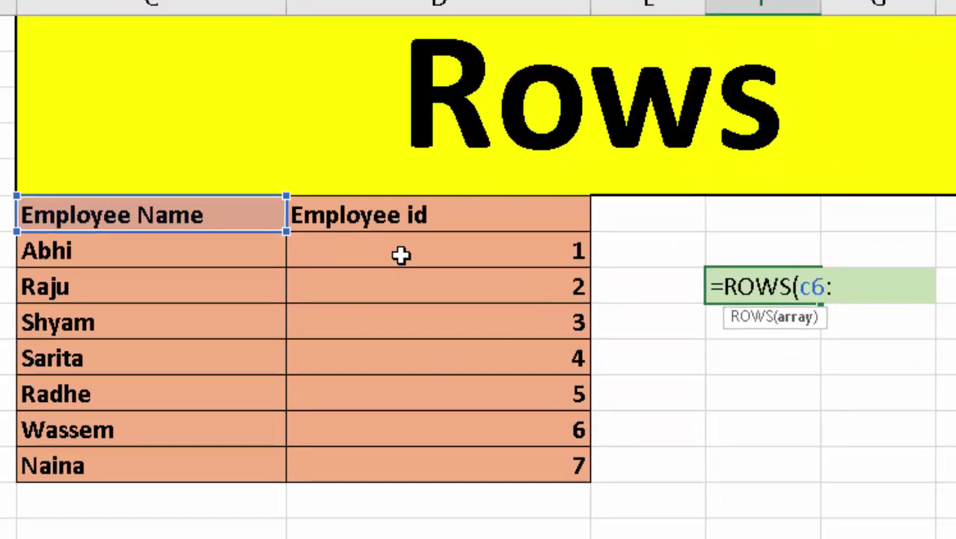
{"action": "type", "text": "d6"}
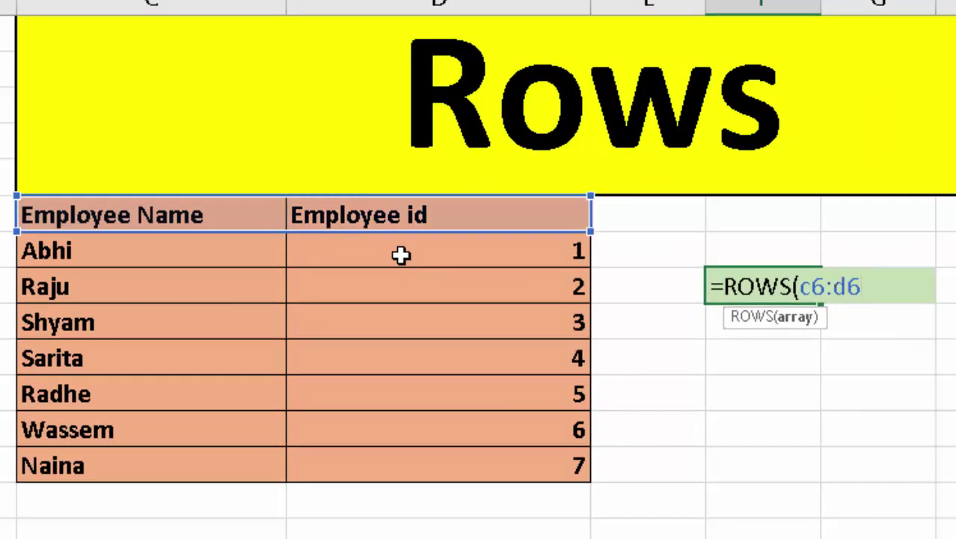
{"action": "type", "text": ")"}
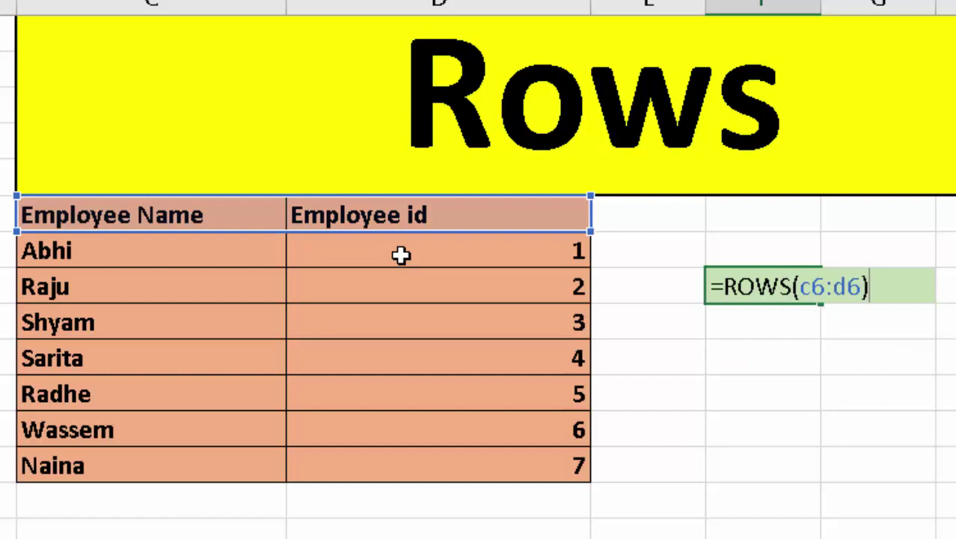
{"action": "key", "text": "Return"}
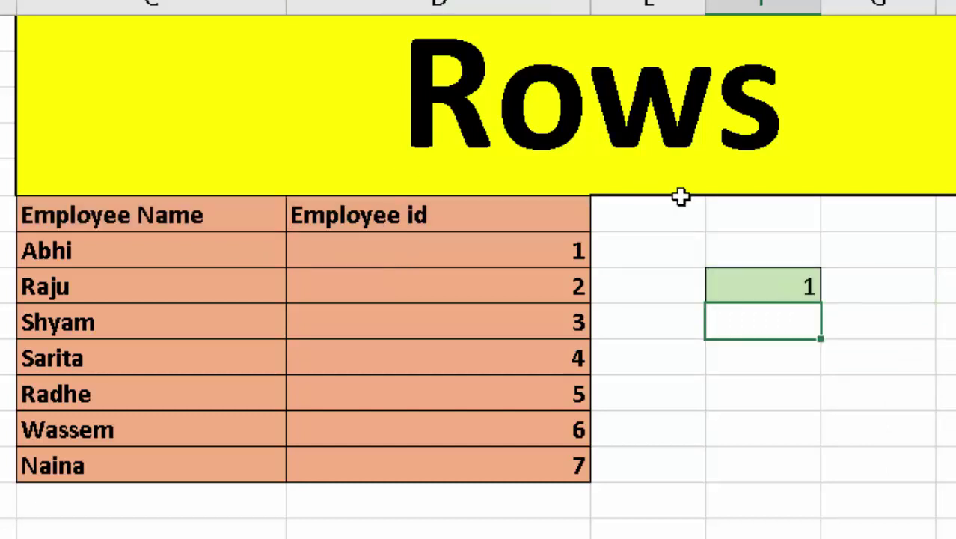
Give the Employee Name / Employee id header row 6 a black fill and white font.
{"action": "left_click", "coordinate": [796, 366]}
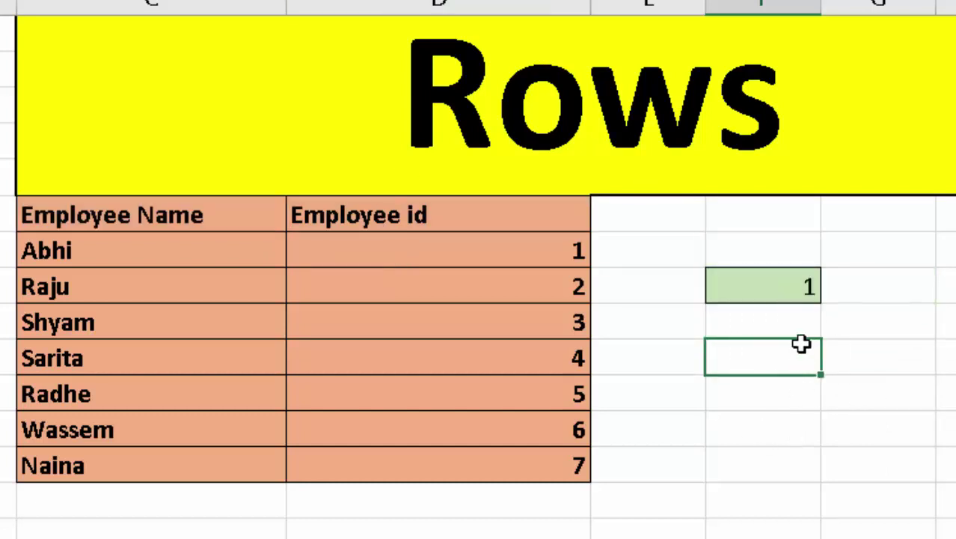
{"action": "left_click", "coordinate": [776, 281]}
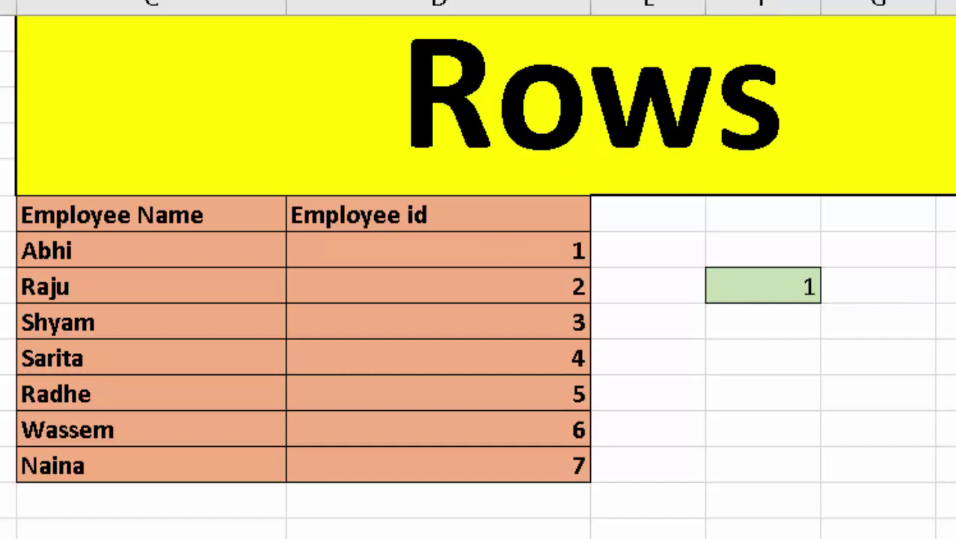
{"action": "left_click", "coordinate": [8, 33]}
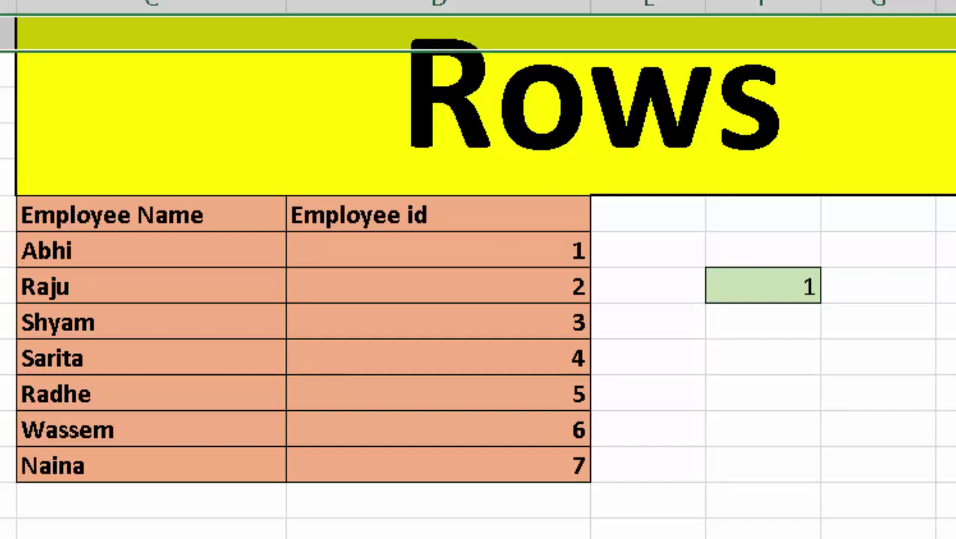
{"action": "left_click", "coordinate": [7, 214]}
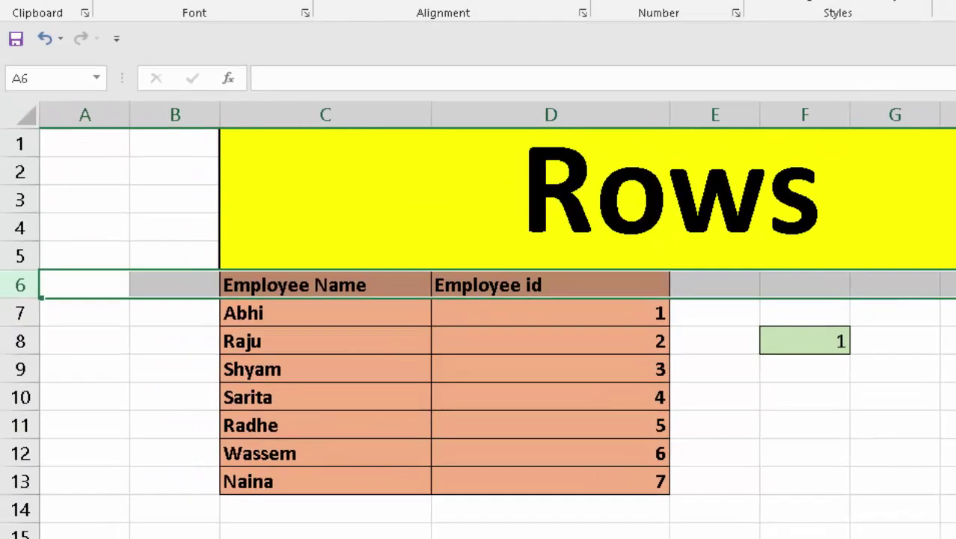
{"action": "left_click", "coordinate": [275, 1]}
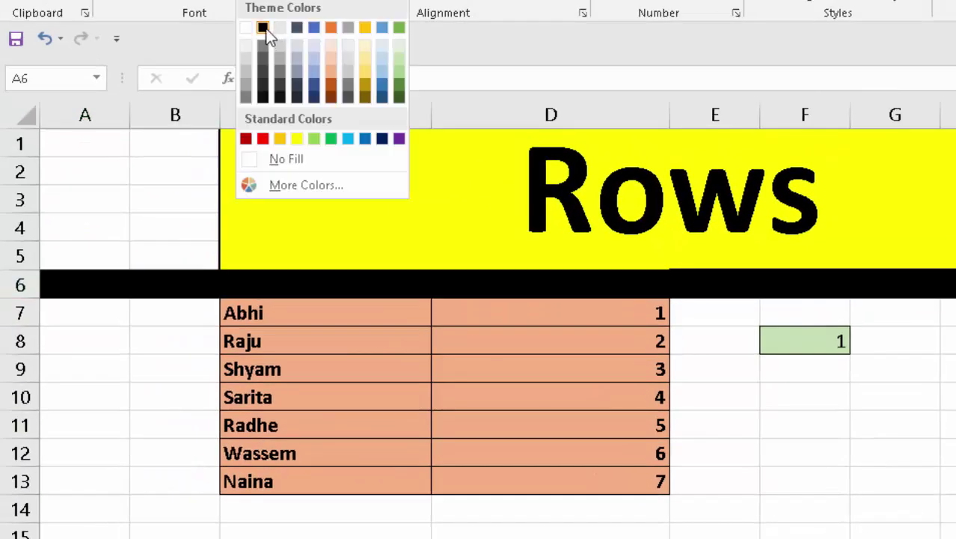
{"action": "left_click", "coordinate": [263, 28]}
{"action": "left_click", "coordinate": [281, 1]}
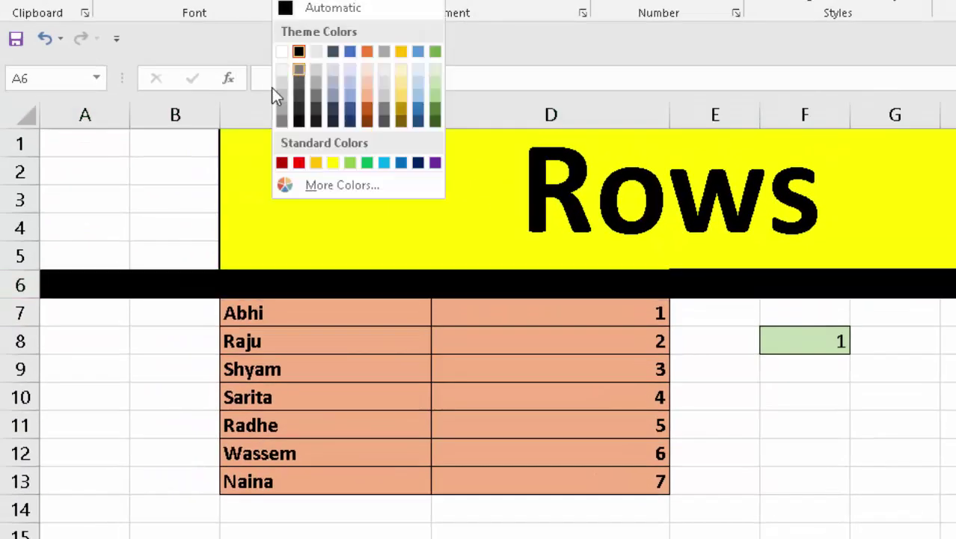
{"action": "left_click", "coordinate": [281, 49]}
{"action": "left_click", "coordinate": [802, 423]}
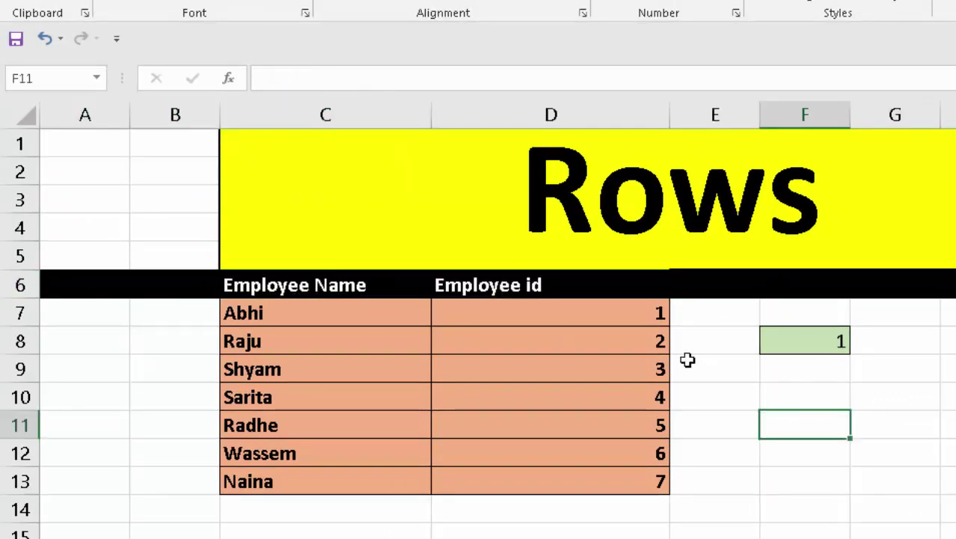
{"action": "left_click", "coordinate": [812, 344]}
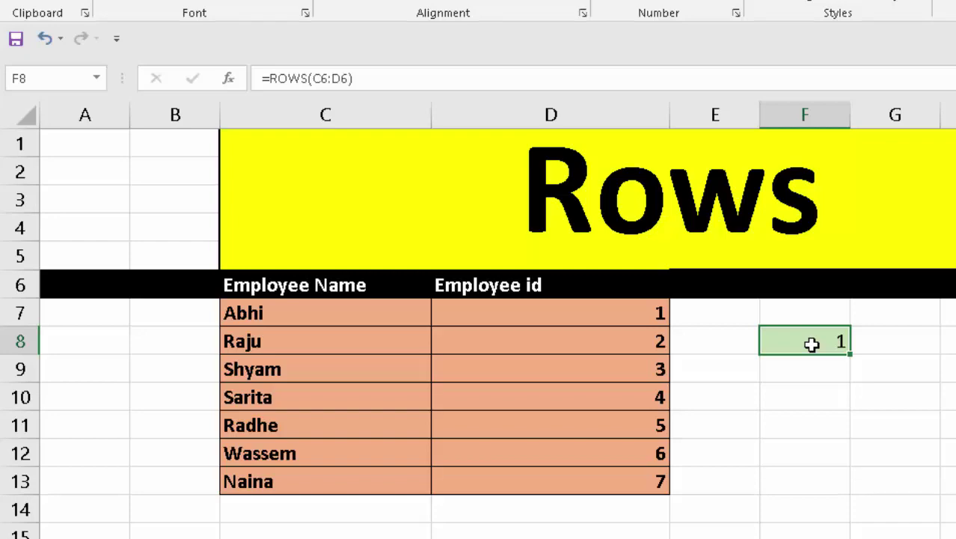
{"action": "double_click", "coordinate": [812, 343]}
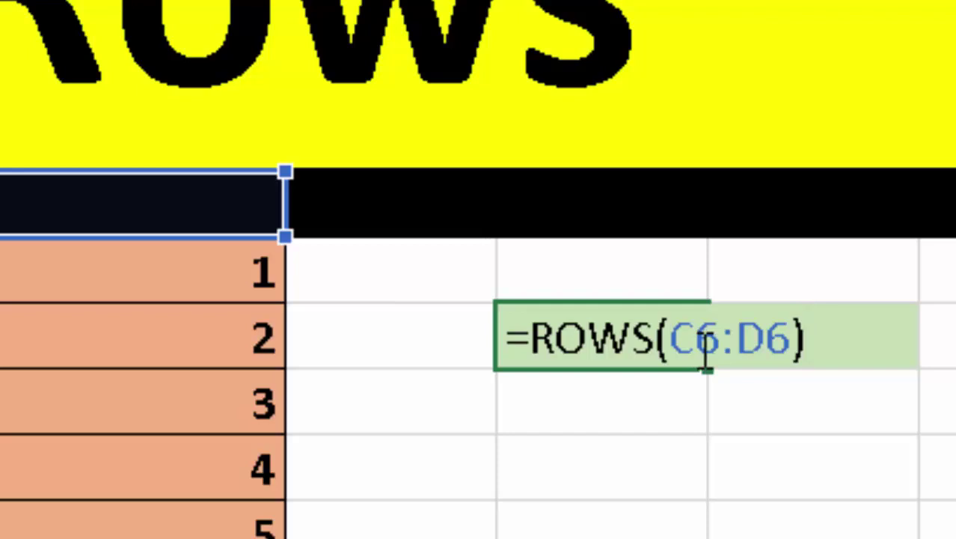
{"action": "left_click_drag", "start_coordinate": [696, 359], "coordinate": [720, 359]}
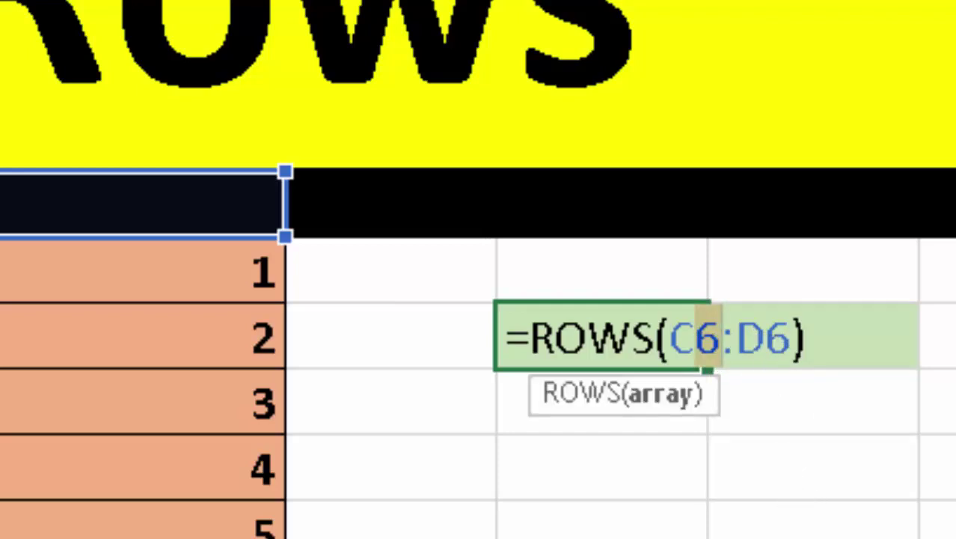
{"action": "key", "text": "Return"}
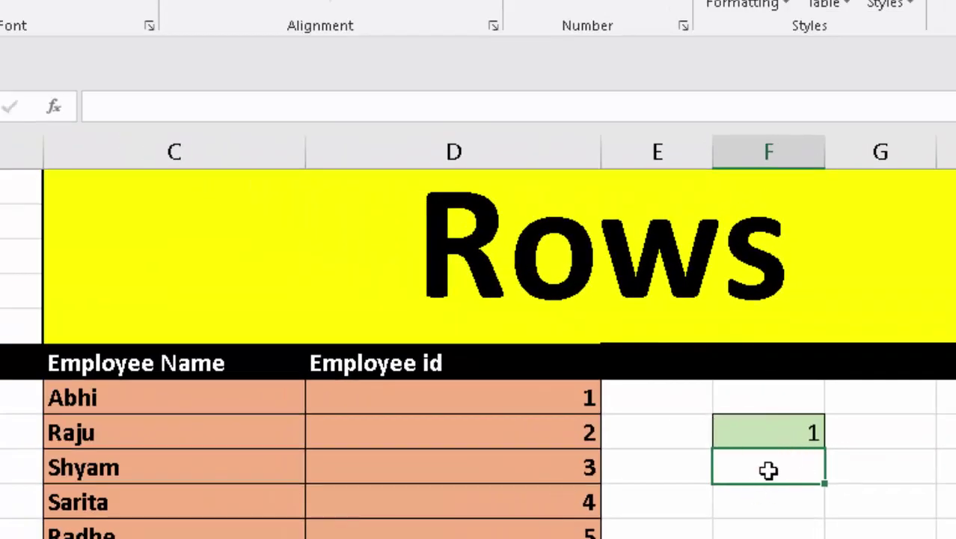
Rewrite F8 as =ROWS(C5:E10) so it displays 6.
{"action": "left_click", "coordinate": [757, 439]}
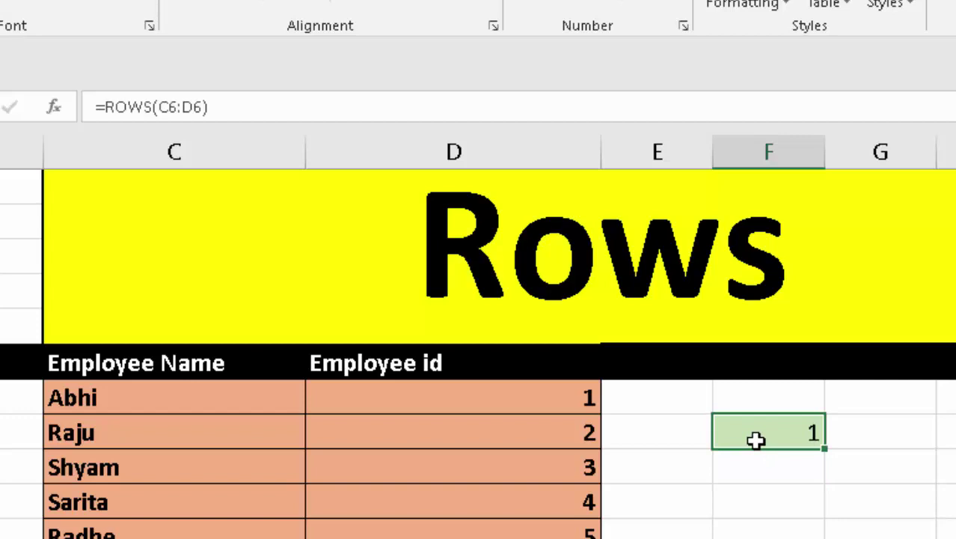
{"action": "key", "text": "BackSpace"}
{"action": "type", "text": "=r"}
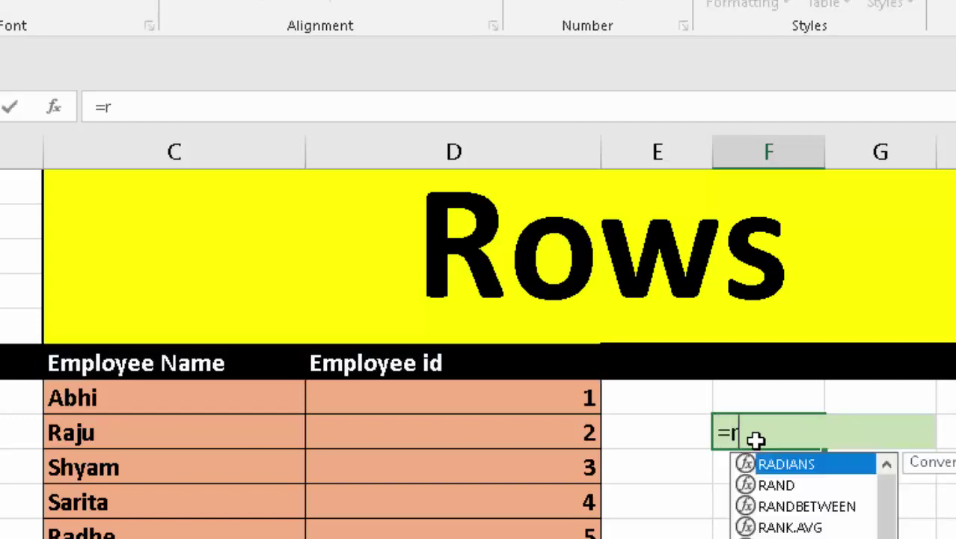
{"action": "type", "text": "ow"}
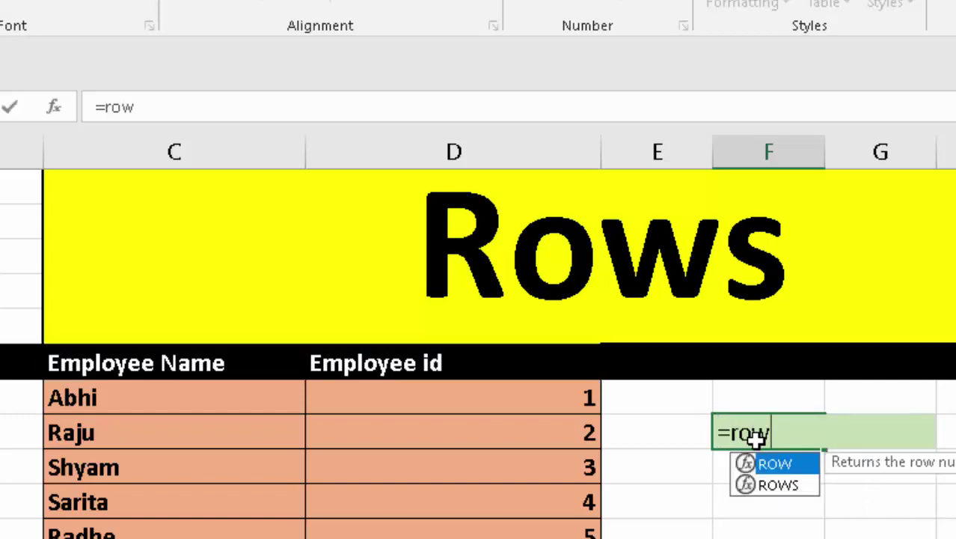
{"action": "key", "text": "Down"}
{"action": "key", "text": "Tab"}
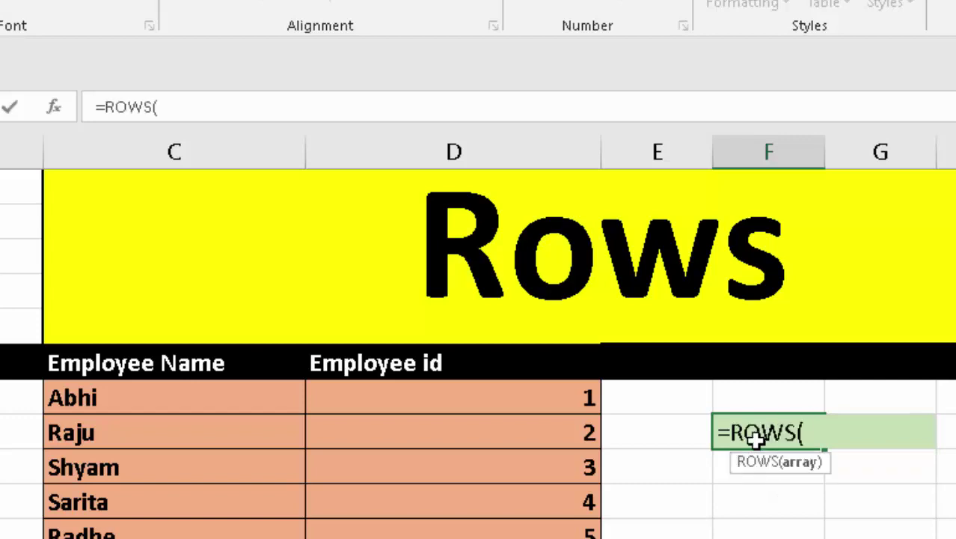
{"action": "type", "text": "C5:"}
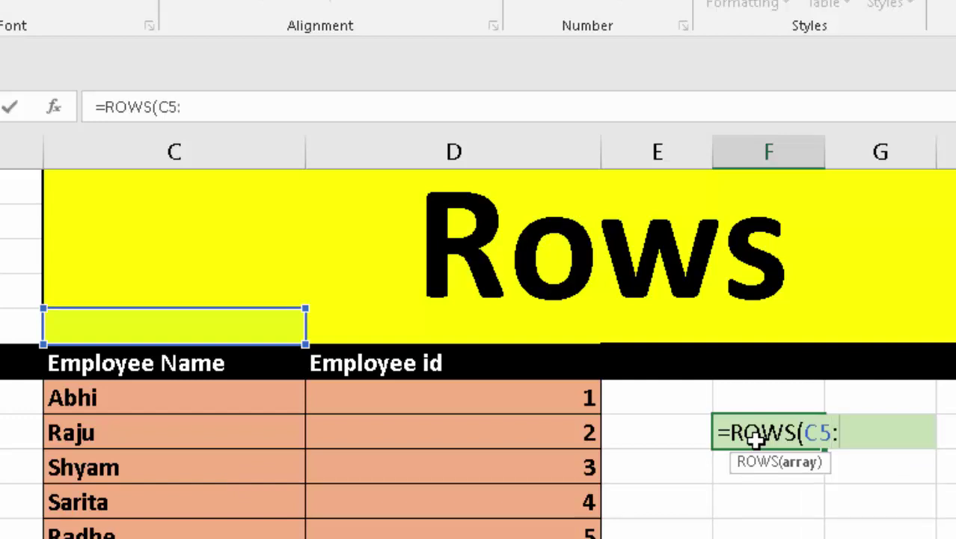
{"action": "type", "text": "E"}
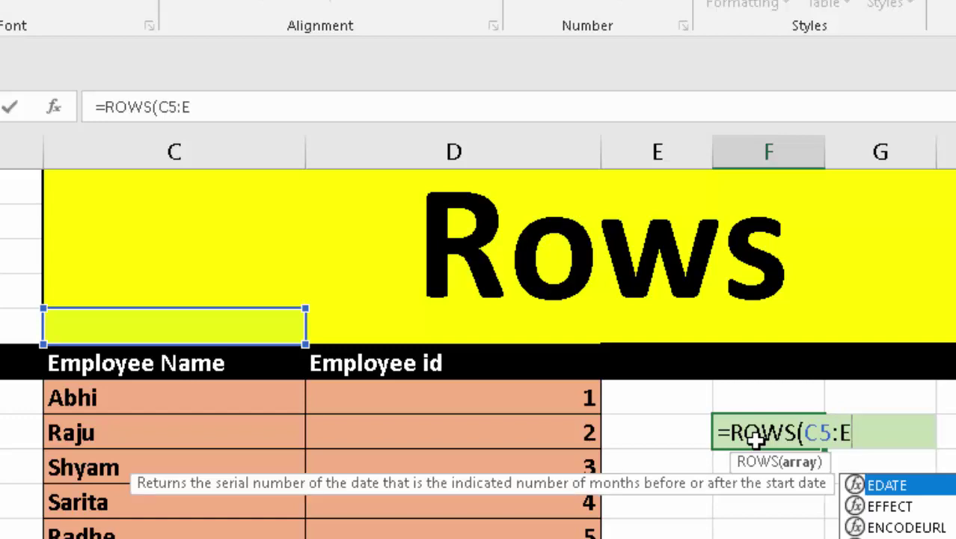
{"action": "type", "text": "10"}
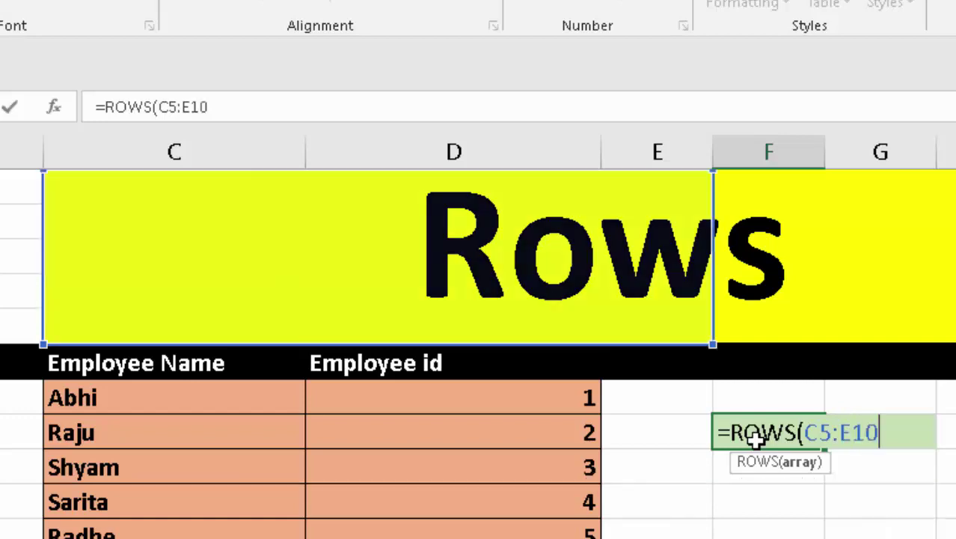
{"action": "type", "text": ")"}
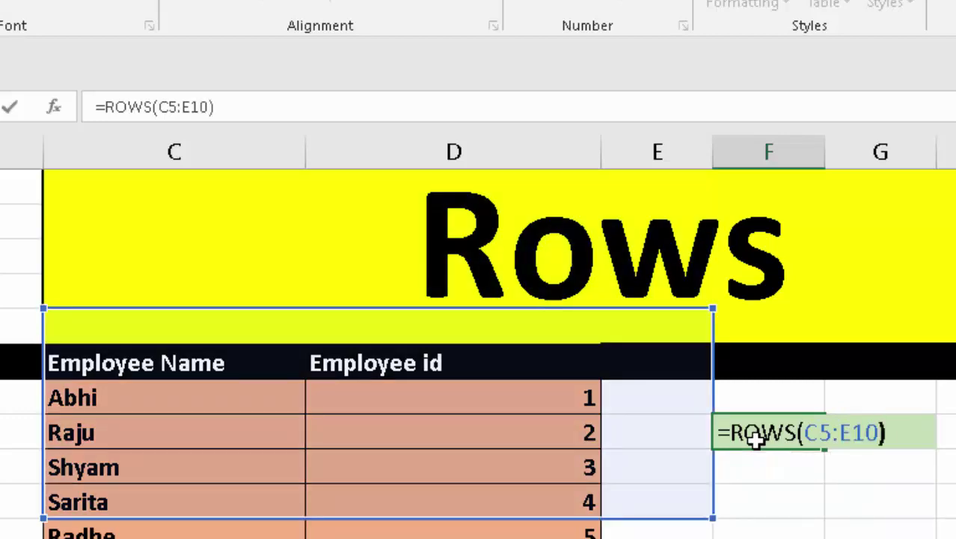
{"action": "key", "text": "Return"}
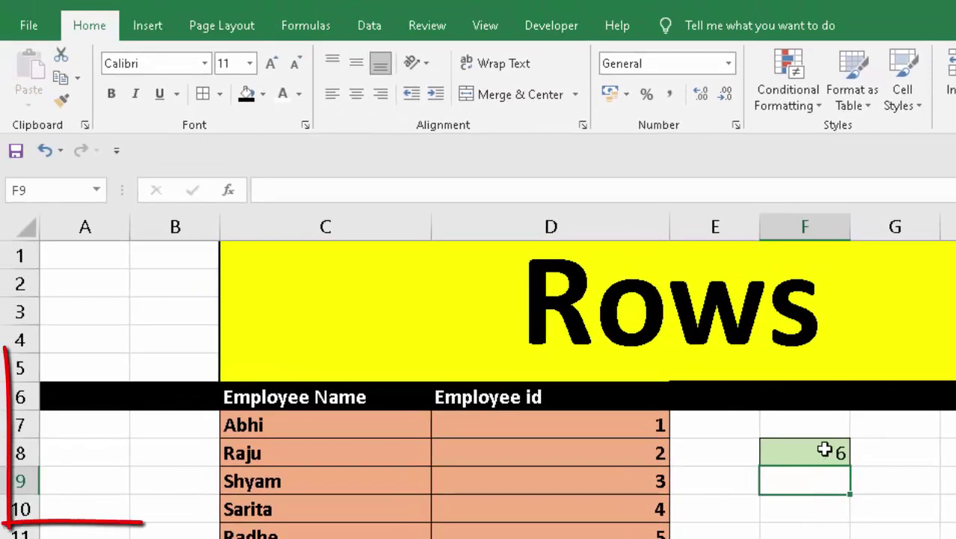
{"action": "left_click", "coordinate": [823, 451]}
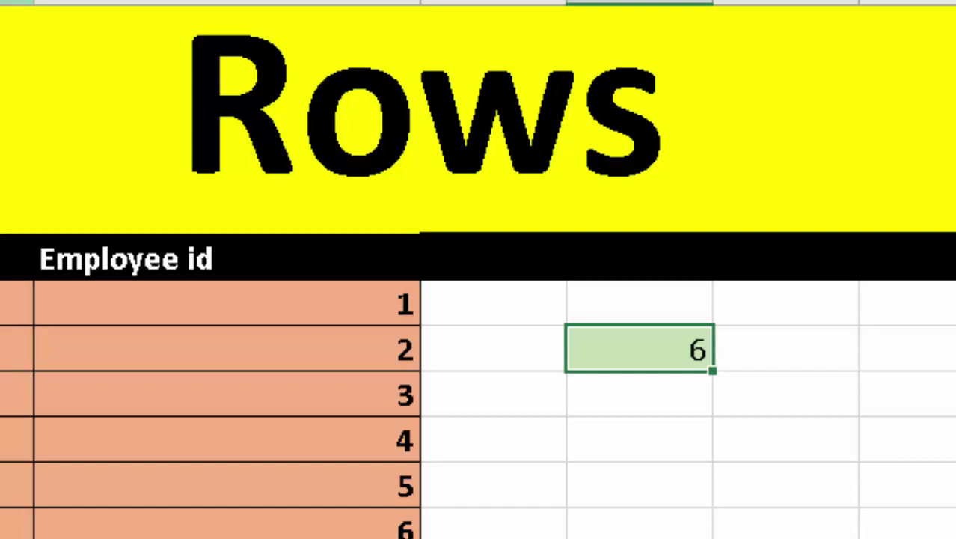
Try the array-constant formula =ROWS({1,2,3}) and check its result.
{"action": "key", "text": "F2"}
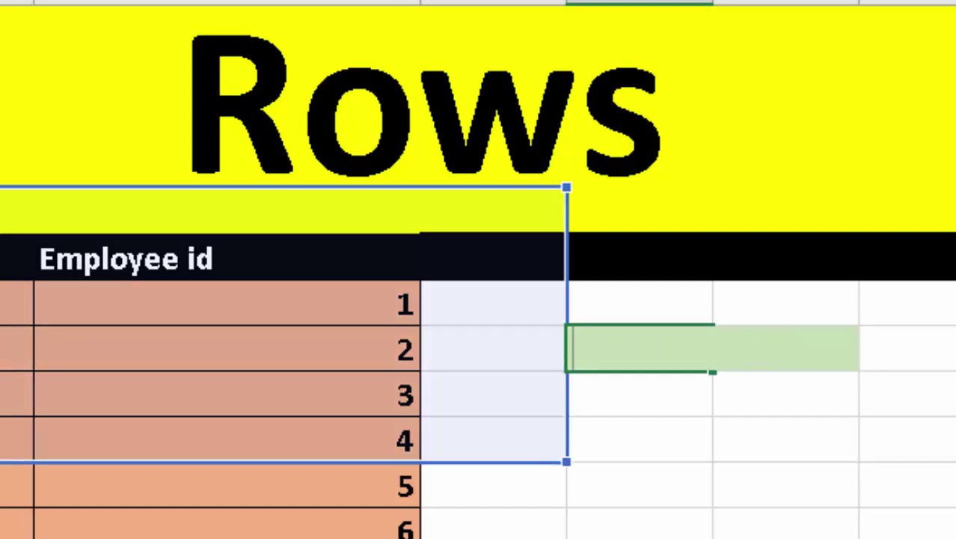
{"action": "key", "text": "Escape"}
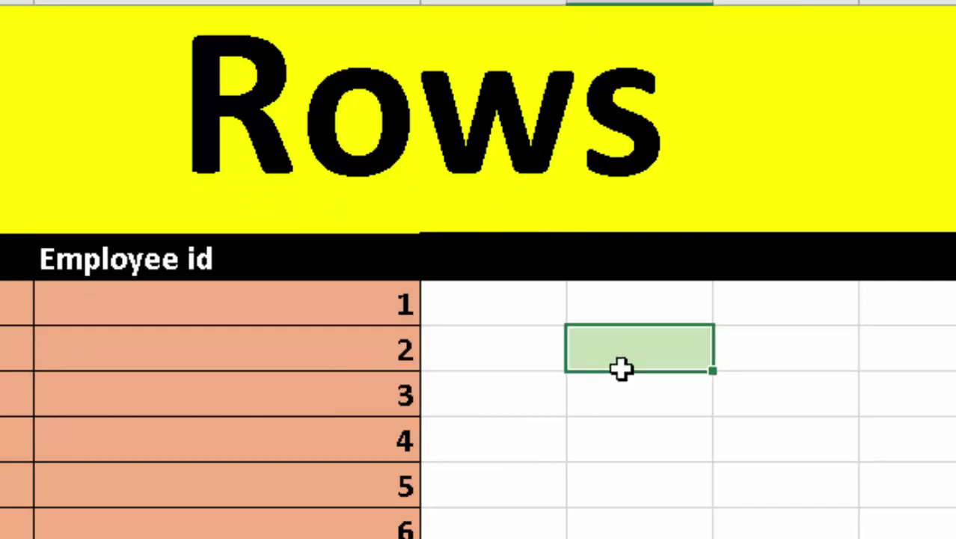
{"action": "type", "text": "="}
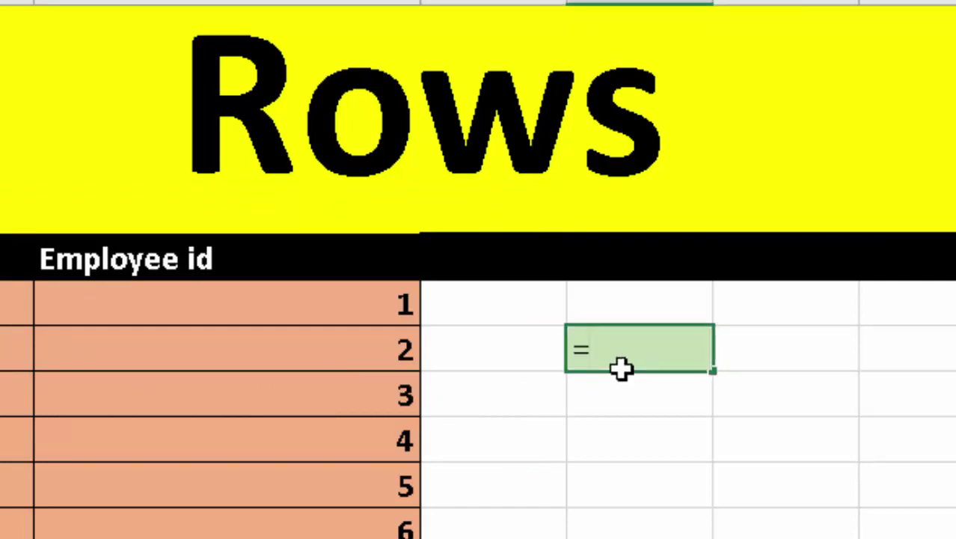
{"action": "type", "text": "rows"}
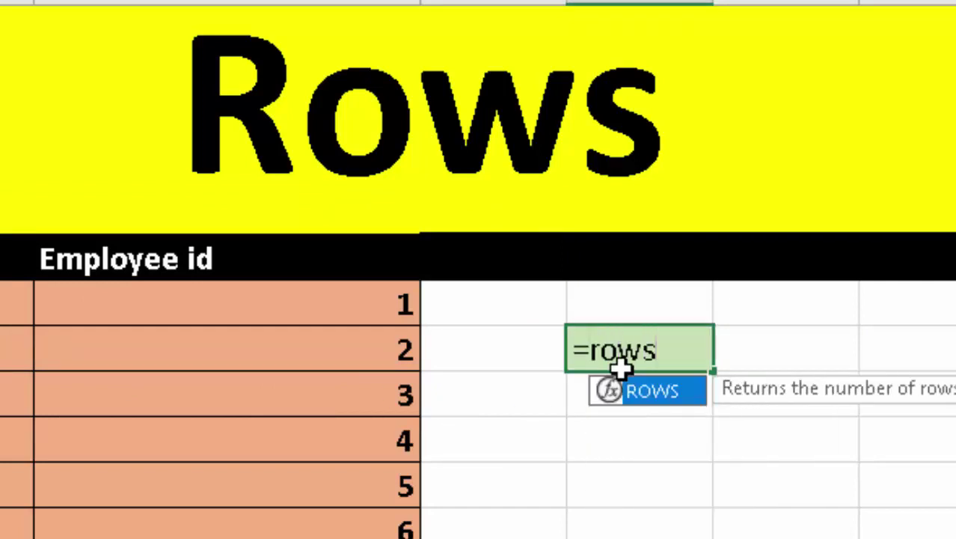
{"action": "type", "text": "({1,2,3})"}
{"action": "key", "text": "Return"}
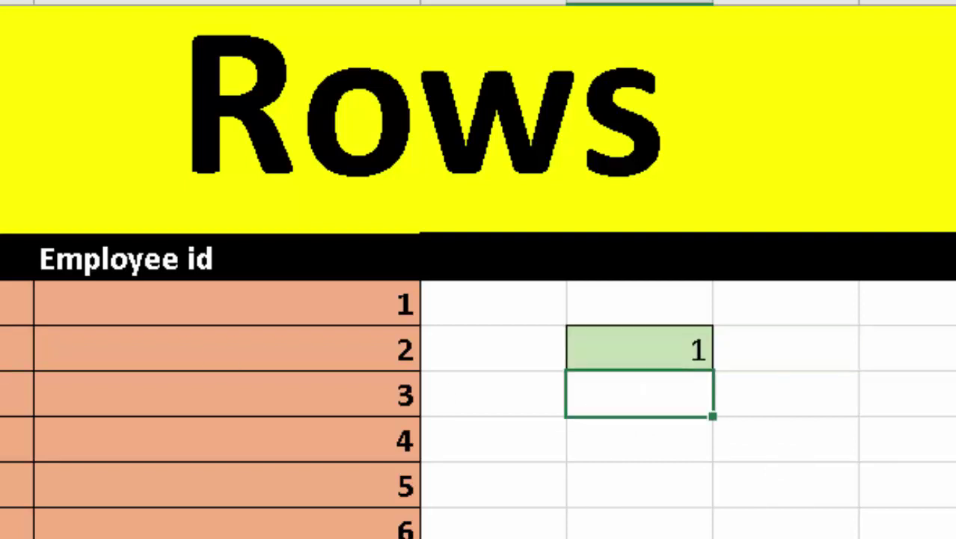
{"action": "left_click", "coordinate": [657, 362]}
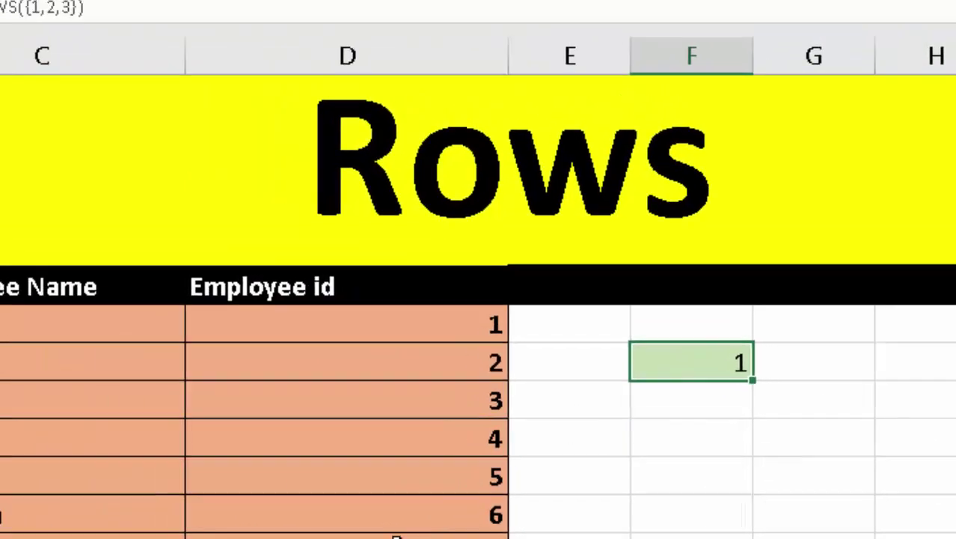
Build a ROWS formula in F8 over C7:D7, anchoring the start as $C$7.
{"action": "left_click", "coordinate": [527, 525]}
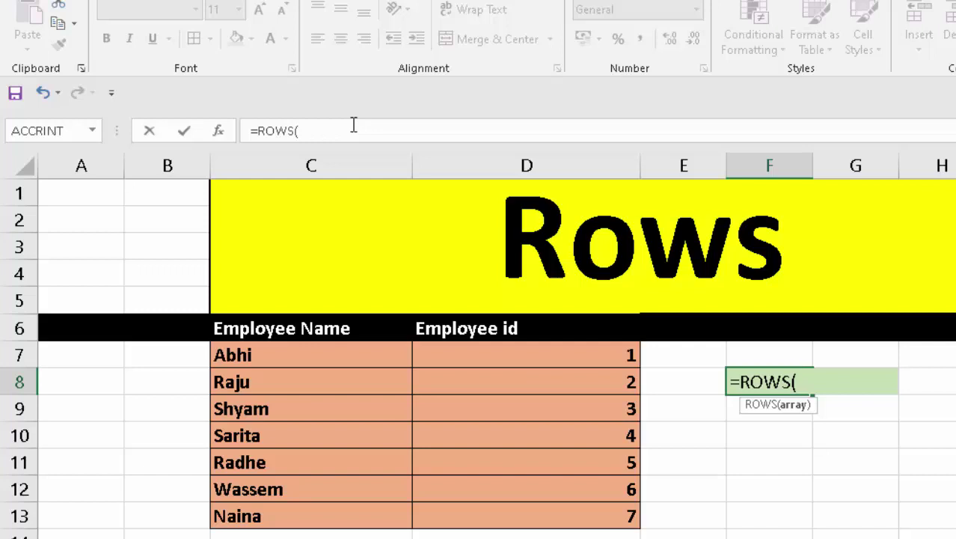
{"action": "left_click", "coordinate": [346, 357]}
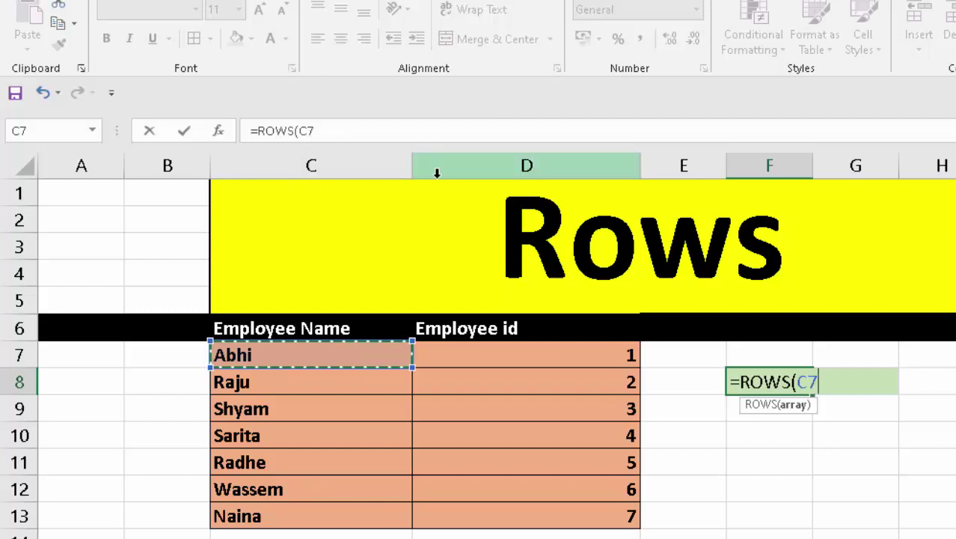
{"action": "left_click_drag", "start_coordinate": [366, 350], "coordinate": [444, 355]}
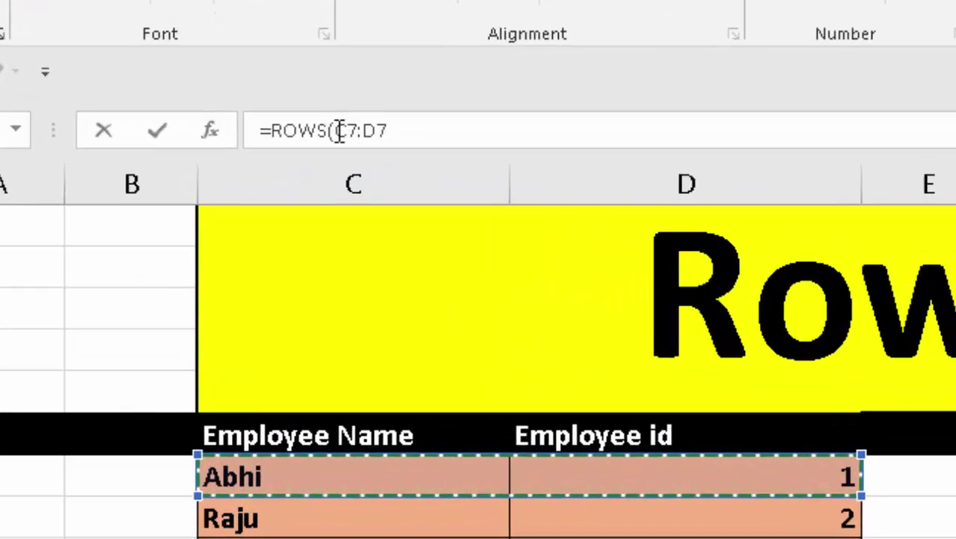
{"action": "left_click", "coordinate": [337, 131]}
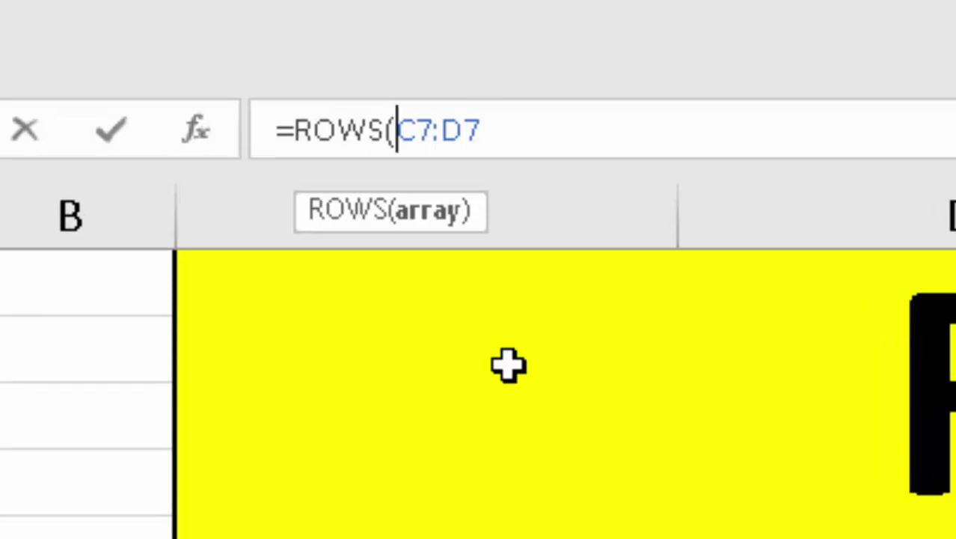
{"action": "type", "text": "$"}
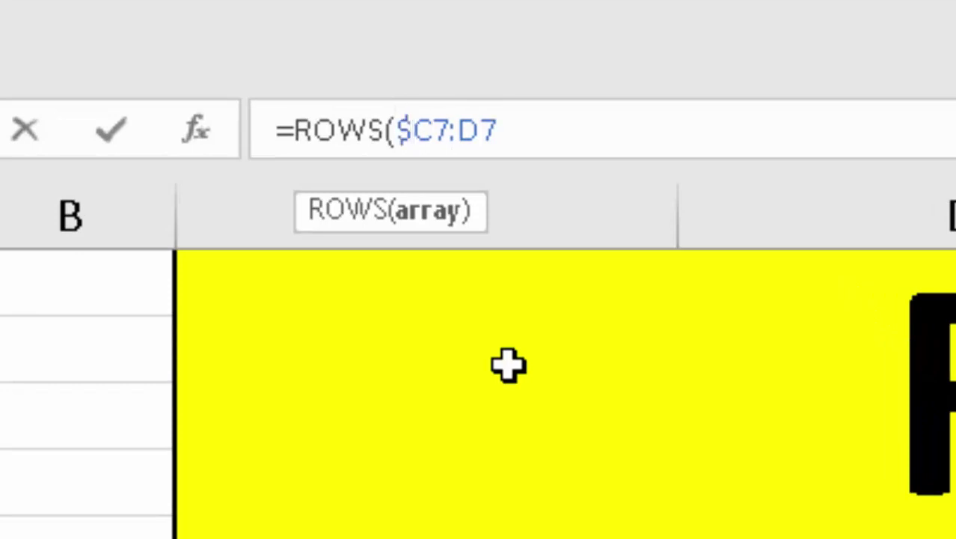
{"action": "key", "text": "Right"}
{"action": "type", "text": "$"}
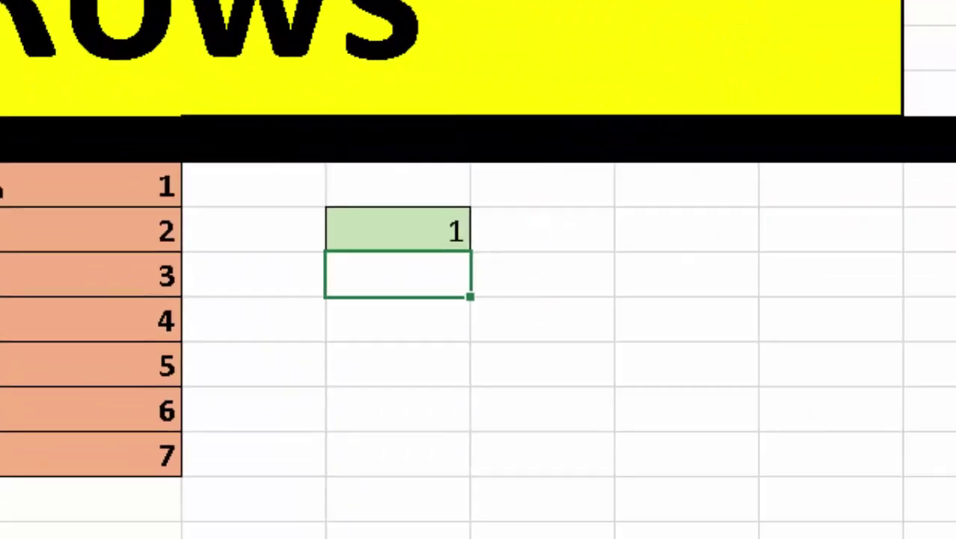
Copy the anchored ROWS formula down F8:F13 to number the rows 1 through 6.
{"action": "left_click", "coordinate": [367, 218]}
{"action": "left_click_drag", "start_coordinate": [432, 232], "coordinate": [432, 419]}
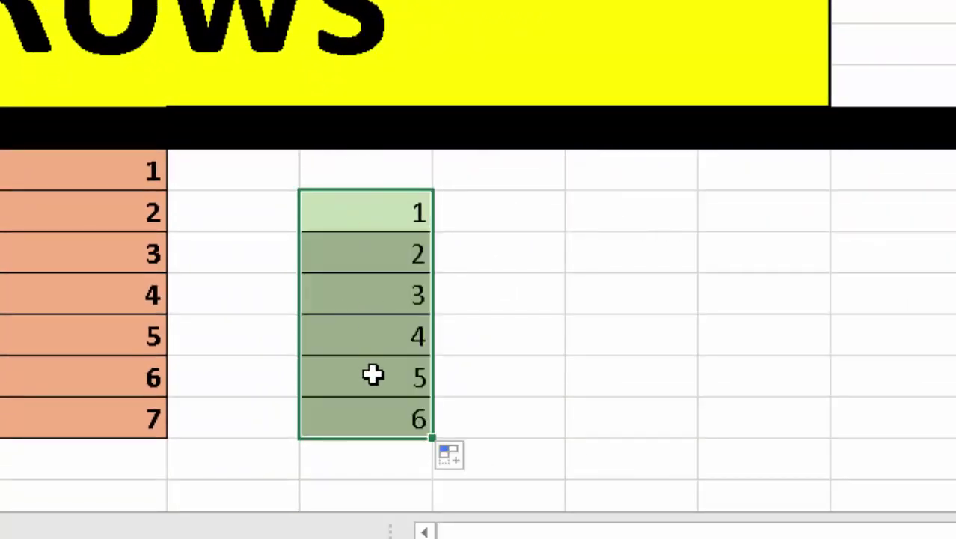
{"action": "left_click", "coordinate": [389, 210]}
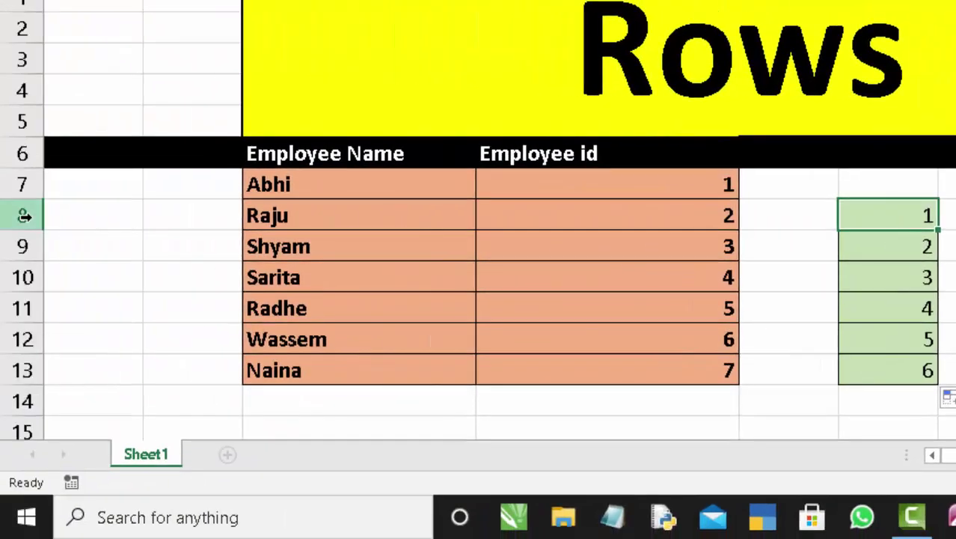
{"action": "left_click", "coordinate": [24, 215]}
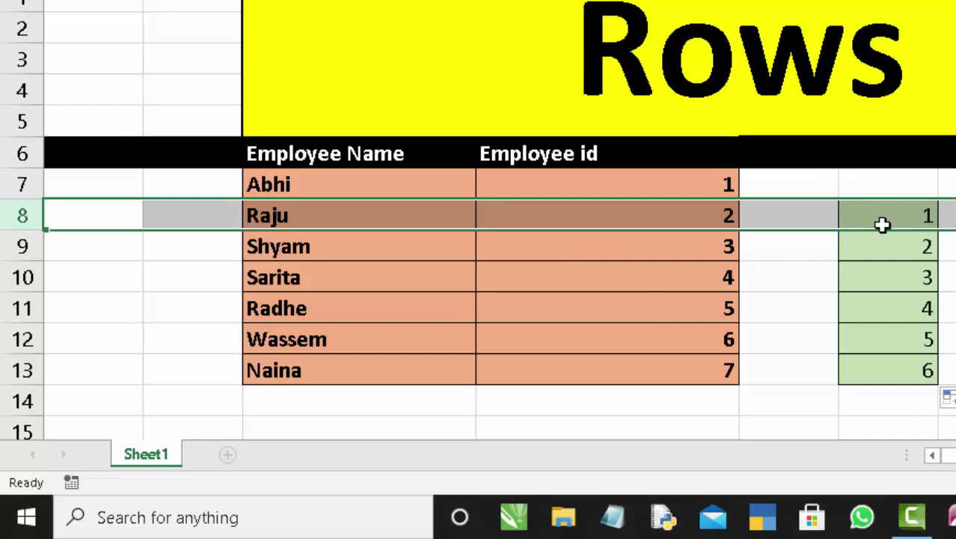
{"action": "left_click", "coordinate": [898, 216]}
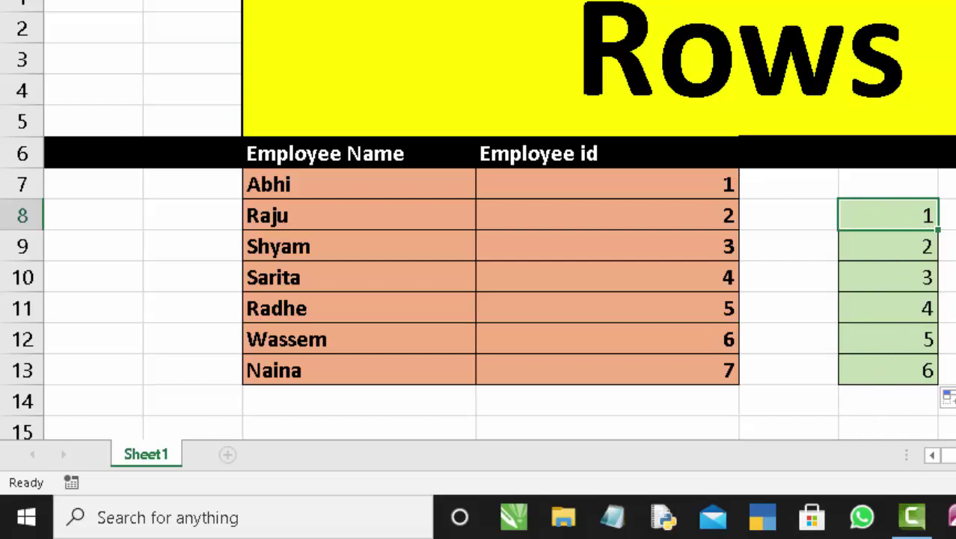
Replace the 1–6 numbers with =COLUMNS(C7:D7) in F8, returning 2.
{"action": "mouse_move", "coordinate": [919, 218]}
{"action": "left_mouse_down"}
{"action": "mouse_move", "coordinate": [908, 310]}
{"action": "mouse_move", "coordinate": [923, 372]}
{"action": "left_mouse_up"}
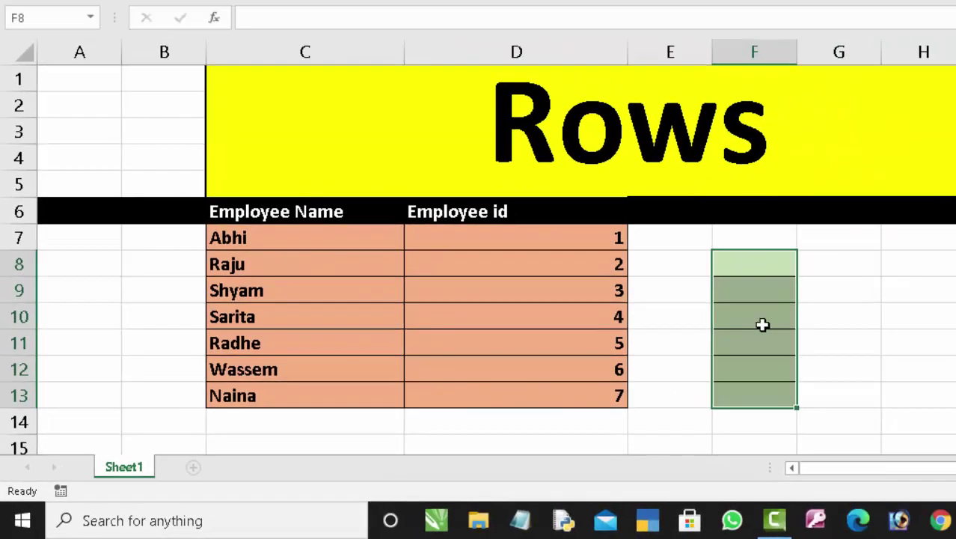
{"action": "left_click", "coordinate": [752, 267]}
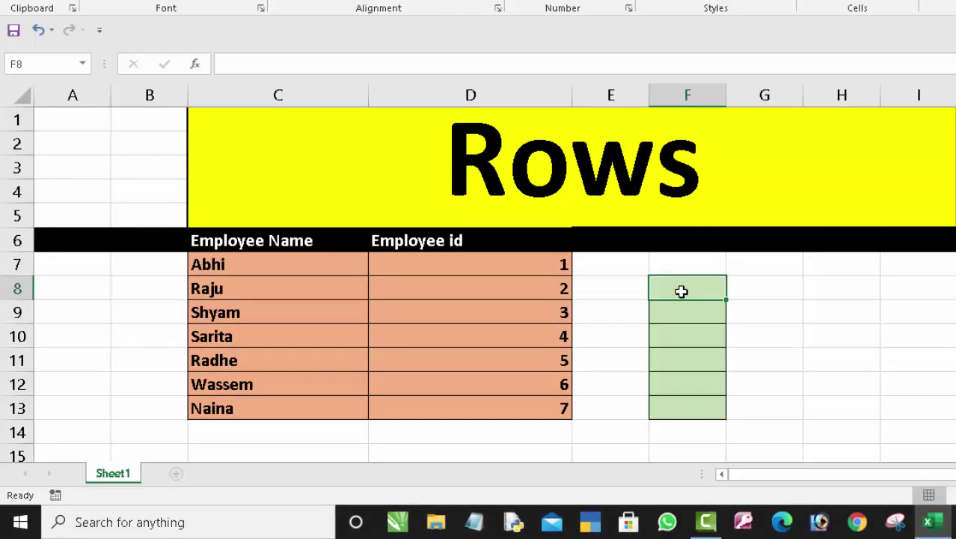
{"action": "type", "text": "="}
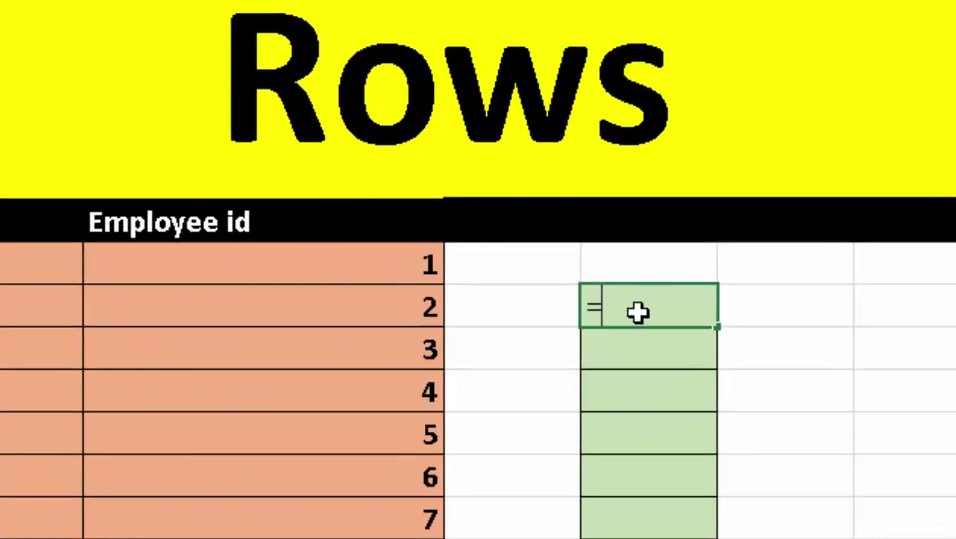
{"action": "type", "text": "COLUmn"}
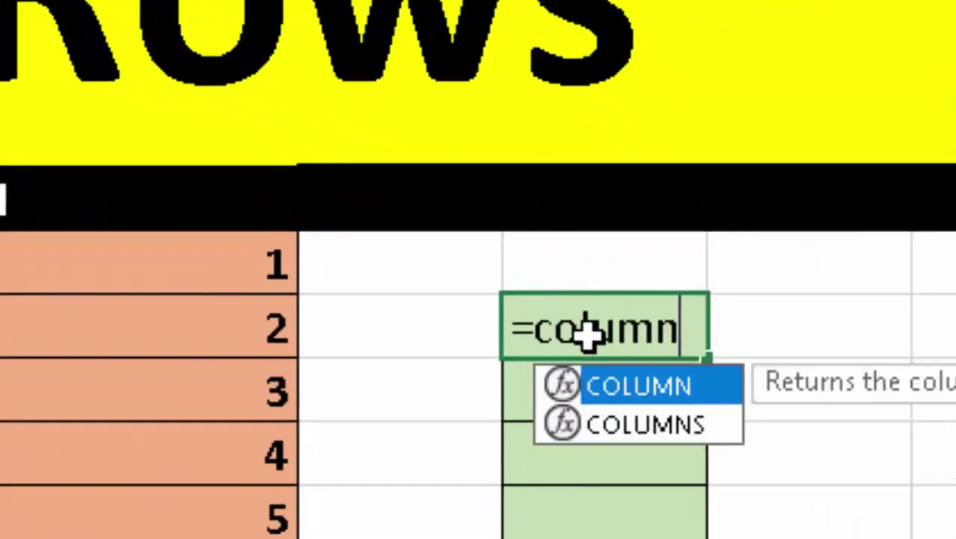
{"action": "type", "text": "s"}
{"action": "key", "text": "Tab"}
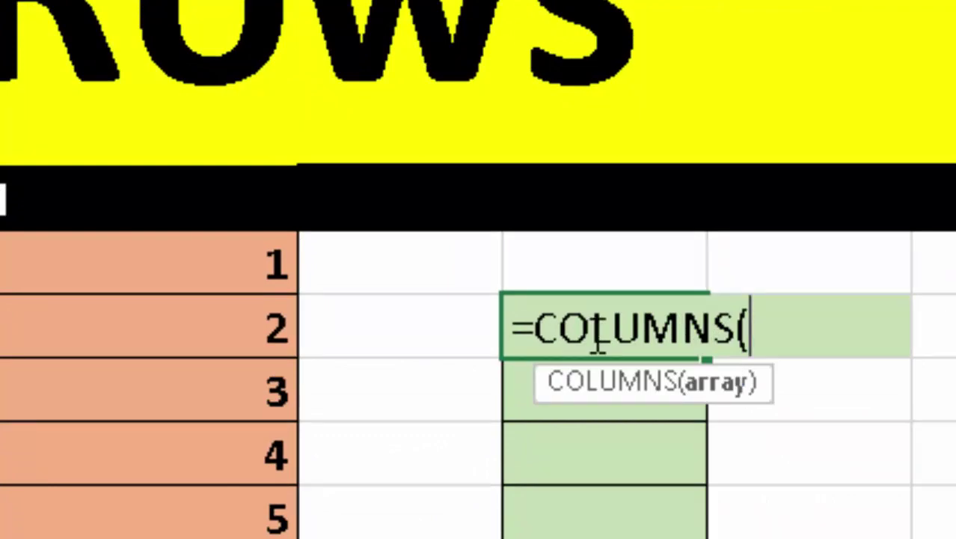
{"action": "left_click_drag", "start_coordinate": [112, 262], "coordinate": [288, 262]}
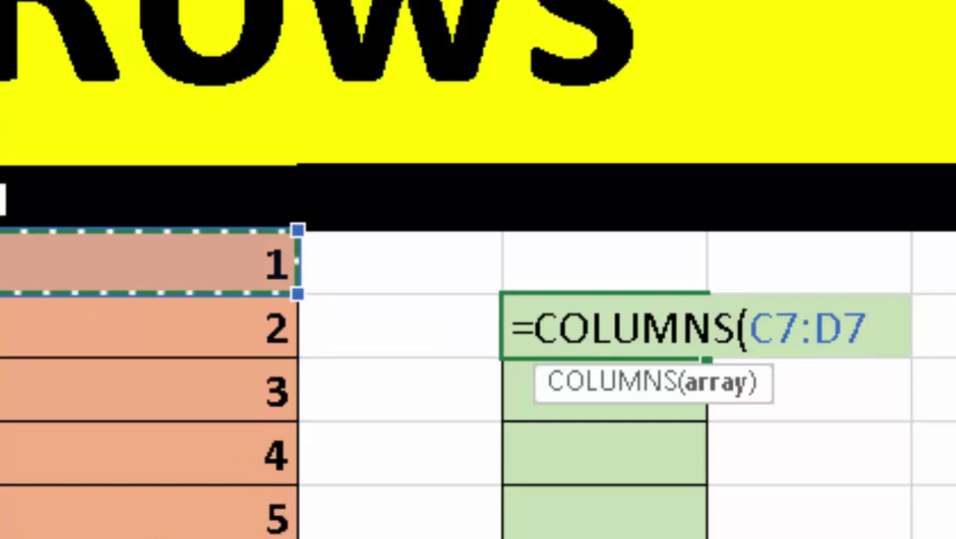
{"action": "type", "text": ")"}
{"action": "key", "text": "Return"}
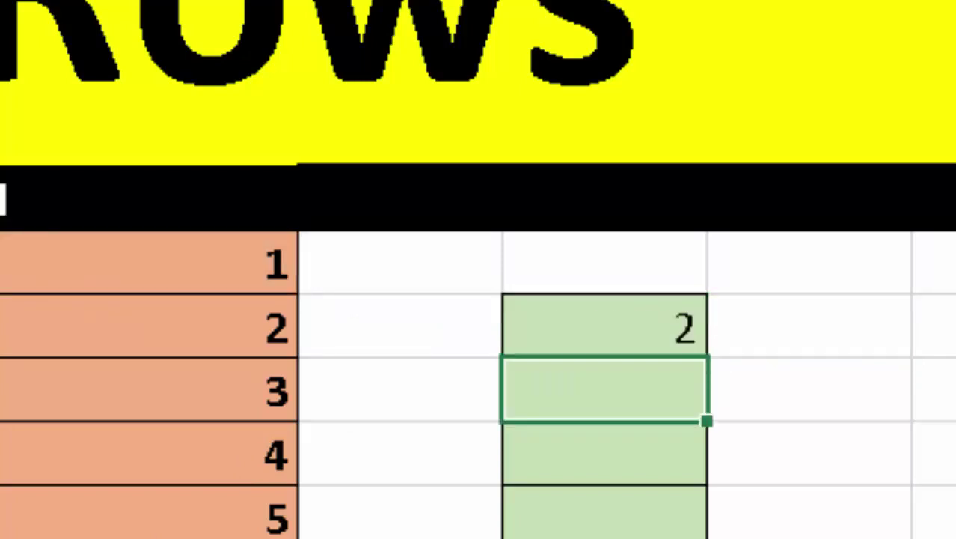
Rewrite F8 as =COLUMNS(a:c) so it displays 3.
{"action": "left_click", "coordinate": [599, 342]}
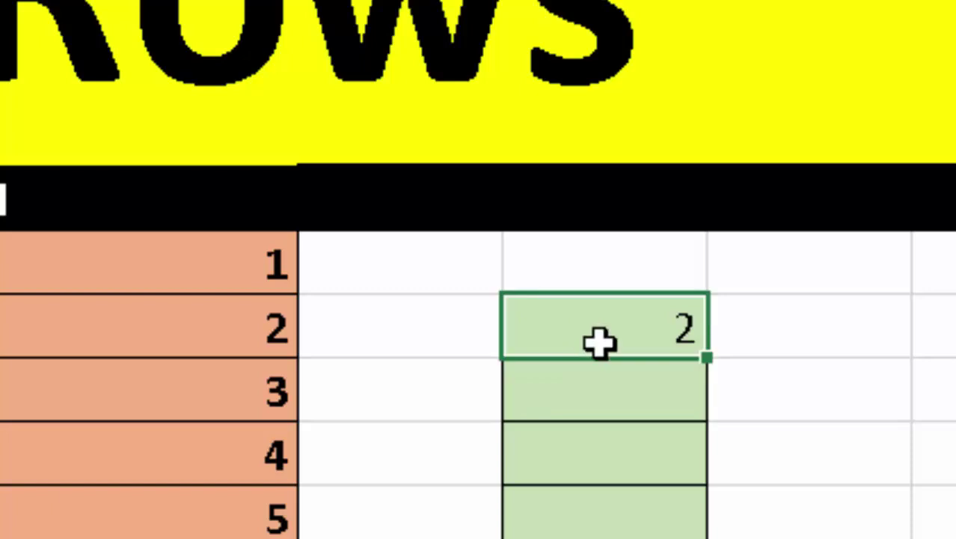
{"action": "key", "text": "BackSpace"}
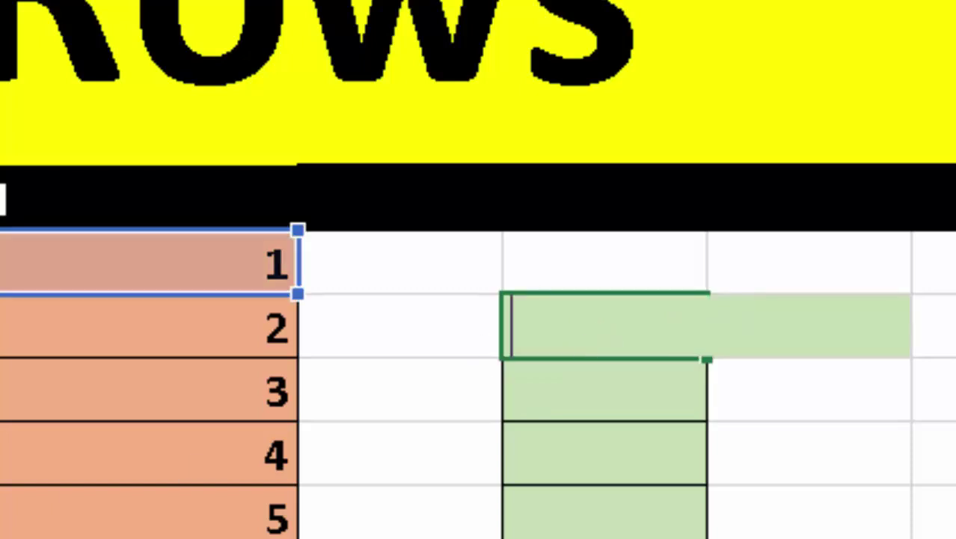
{"action": "left_click", "coordinate": [868, 453]}
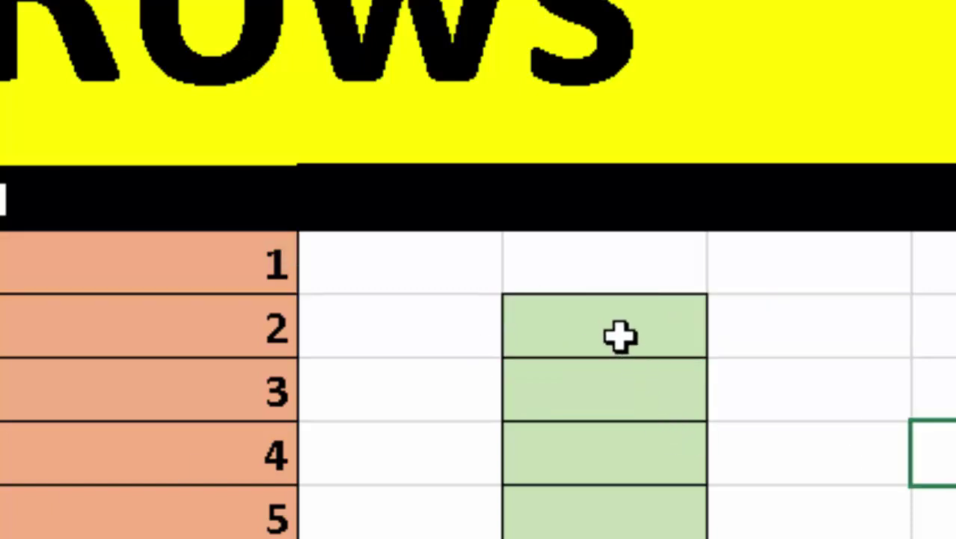
{"action": "type", "text": "="}
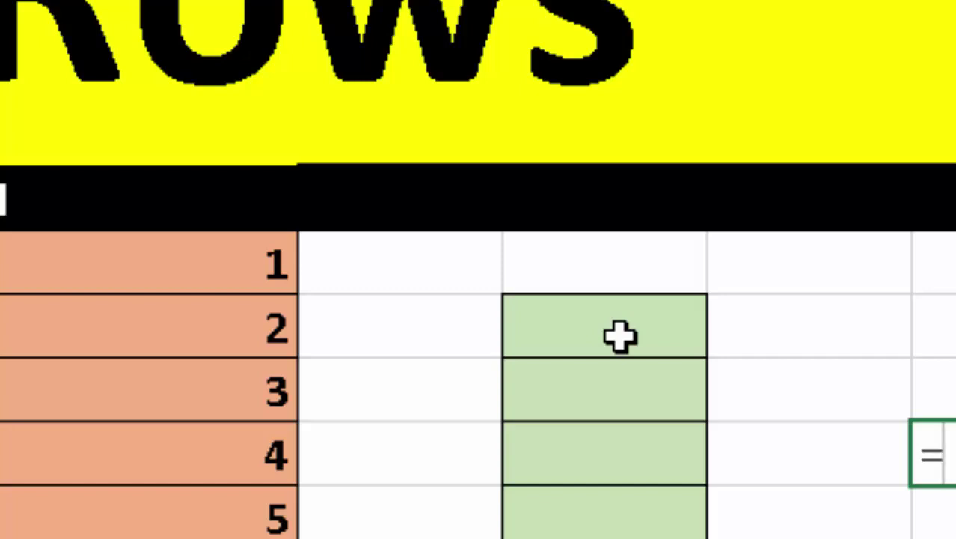
{"action": "key", "text": "BackSpace"}
{"action": "left_click", "coordinate": [890, 346]}
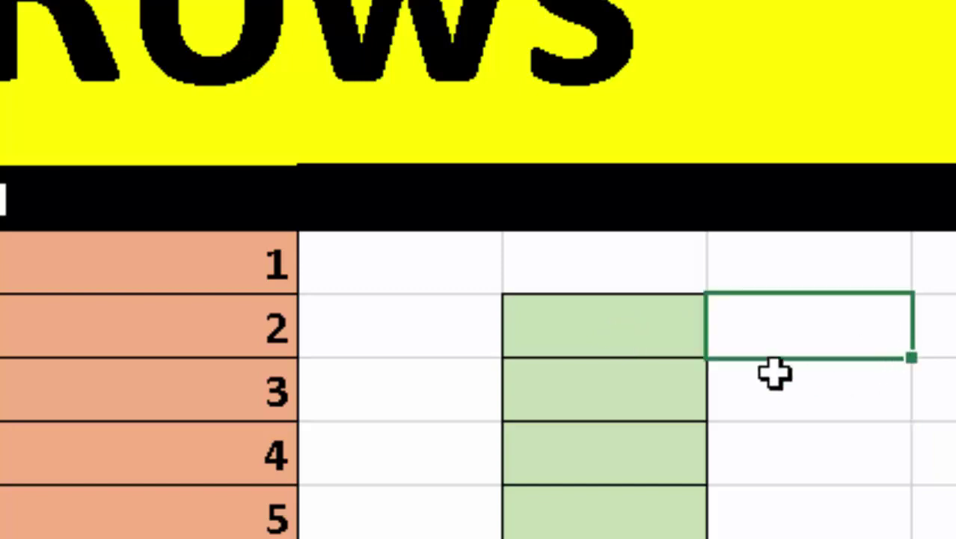
{"action": "left_click", "coordinate": [531, 336]}
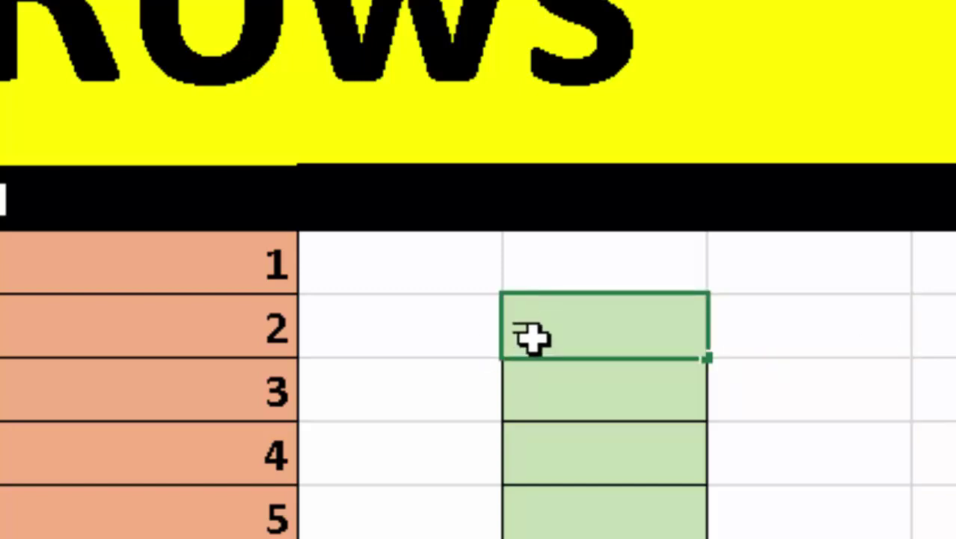
{"action": "type", "text": "=colu"}
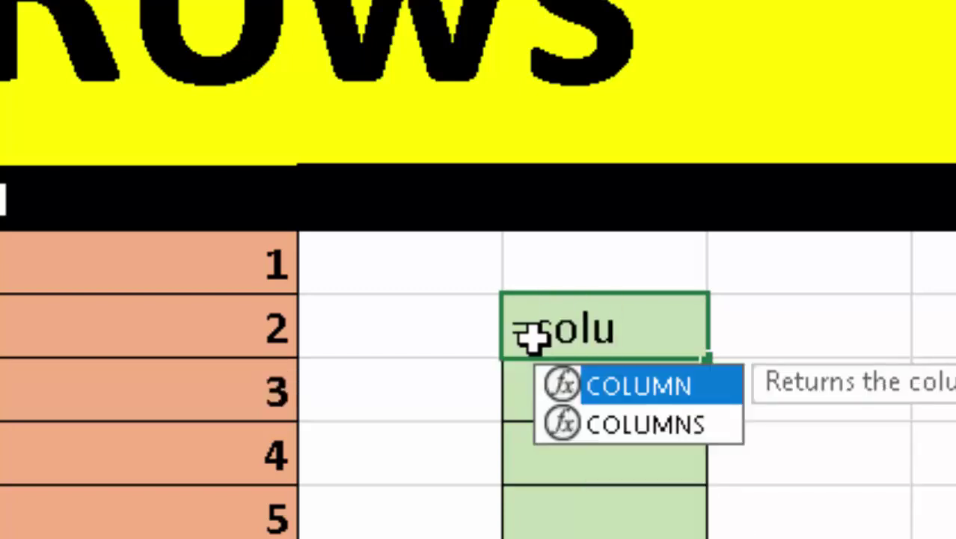
{"action": "key", "text": "Down"}
{"action": "key", "text": "Tab"}
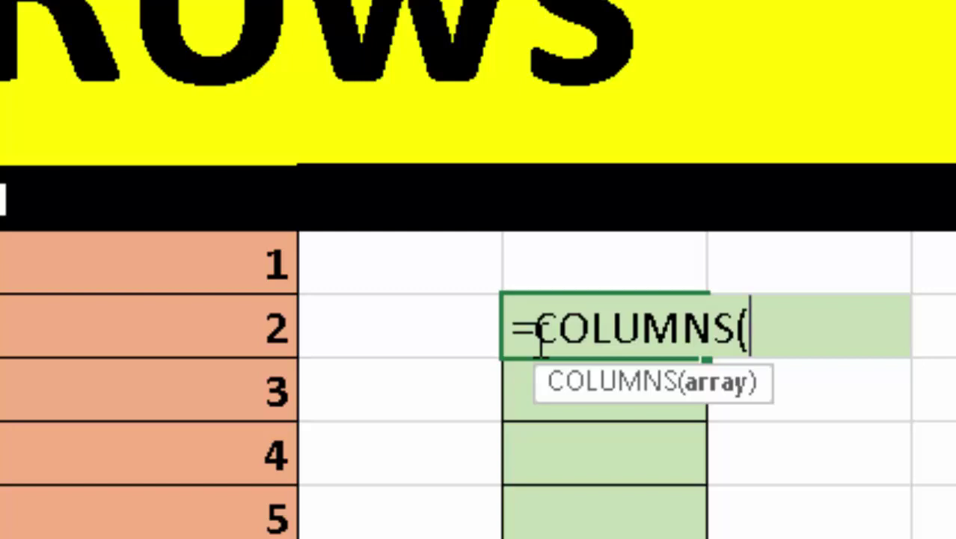
{"action": "type", "text": "a"}
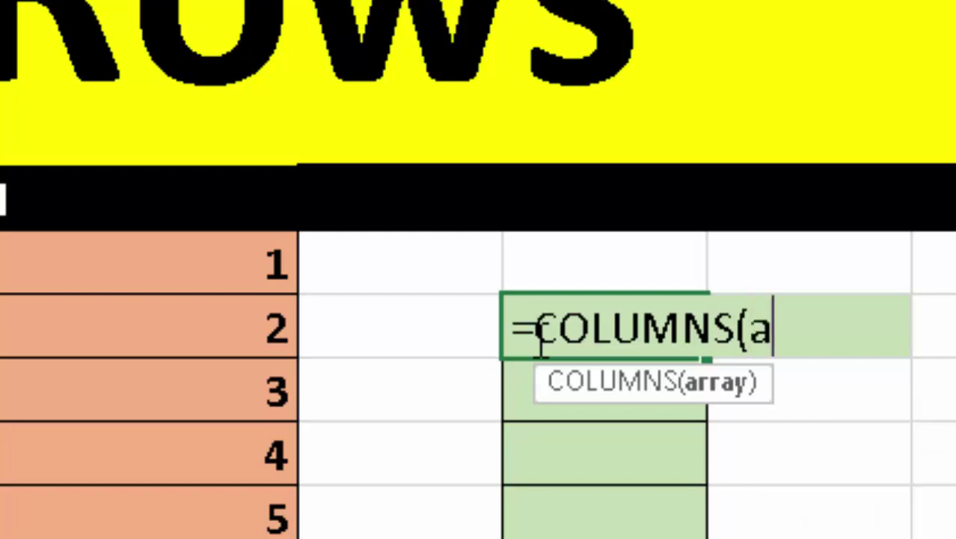
{"action": "type", "text": ":c"}
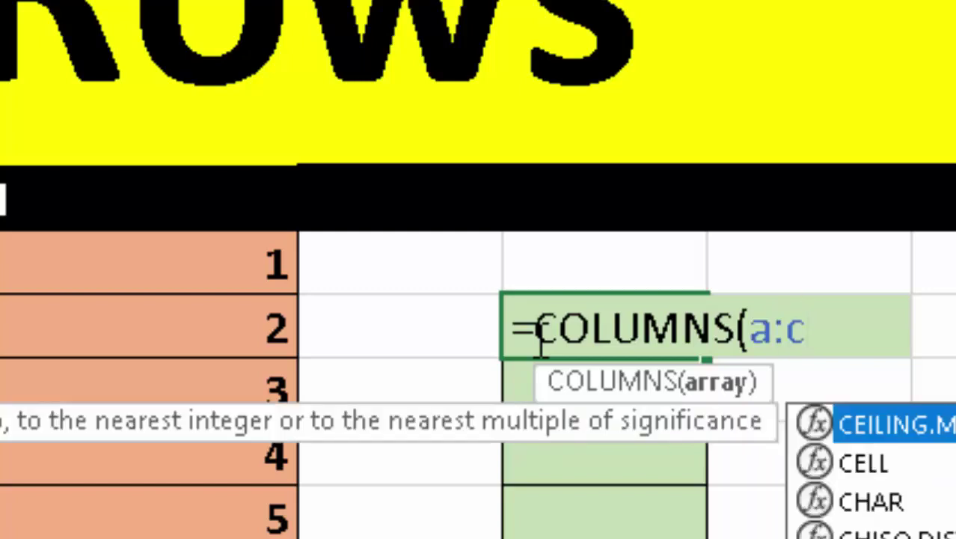
{"action": "type", "text": ")"}
{"action": "key", "text": "Return"}
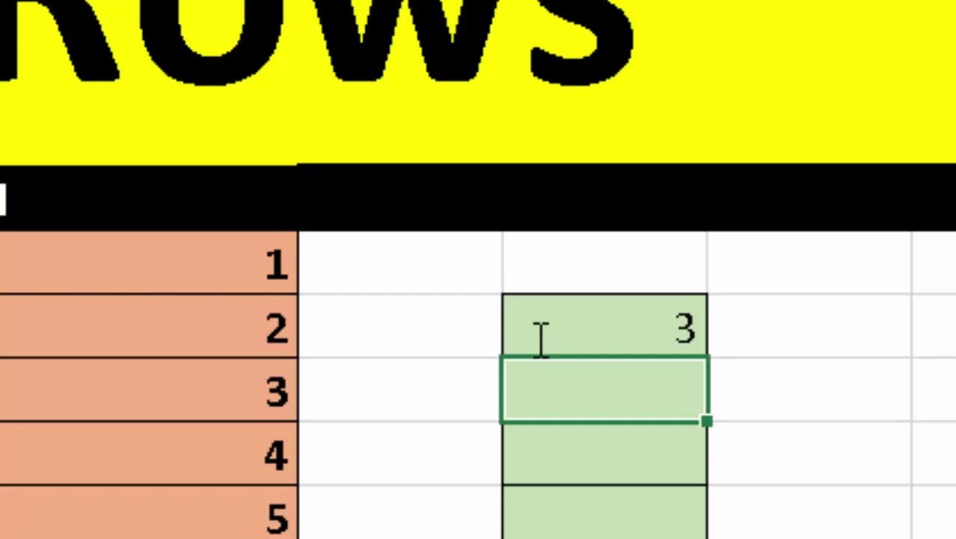
{"action": "left_click", "coordinate": [535, 338]}
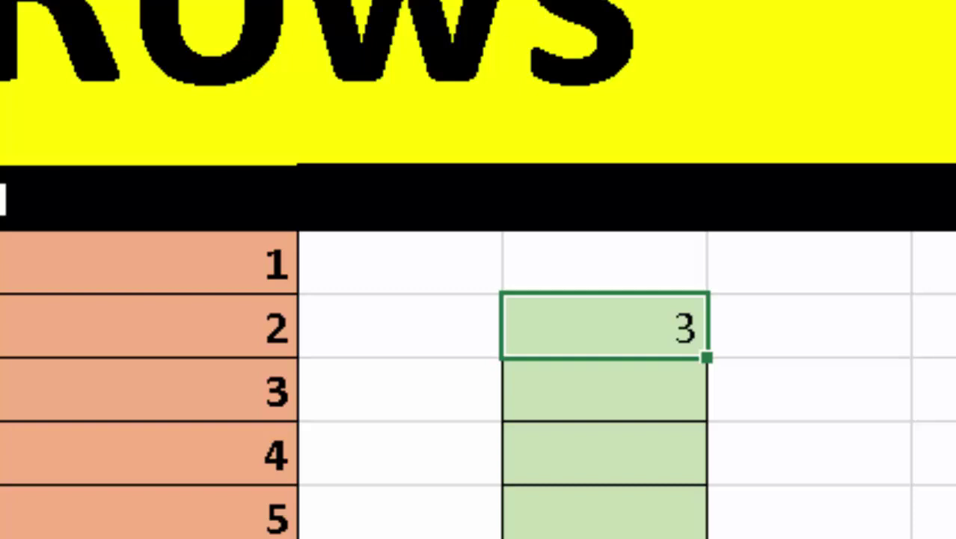
Replace F8's formula with =ROWS(2:90), giving 89.
{"action": "key", "text": "BackSpace"}
{"action": "type", "text": "="}
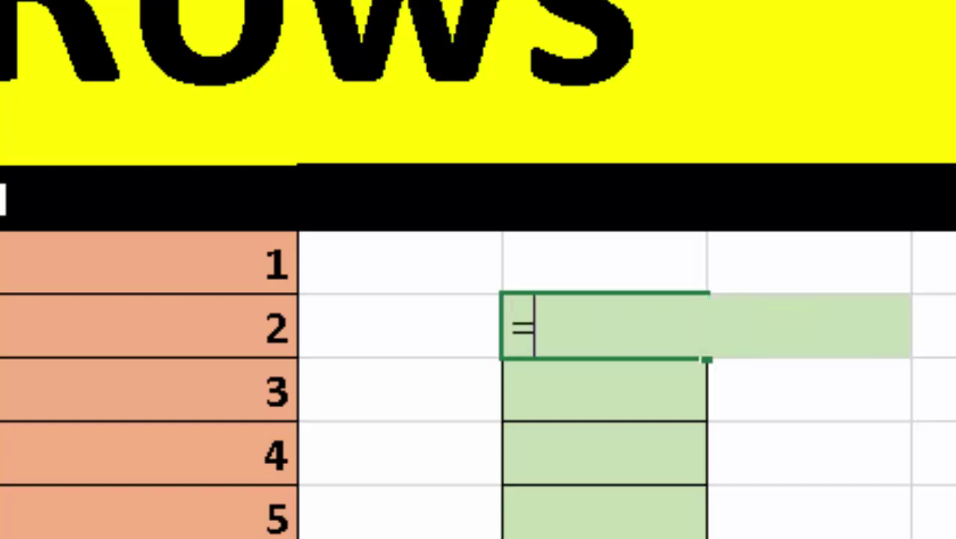
{"action": "type", "text": "rows"}
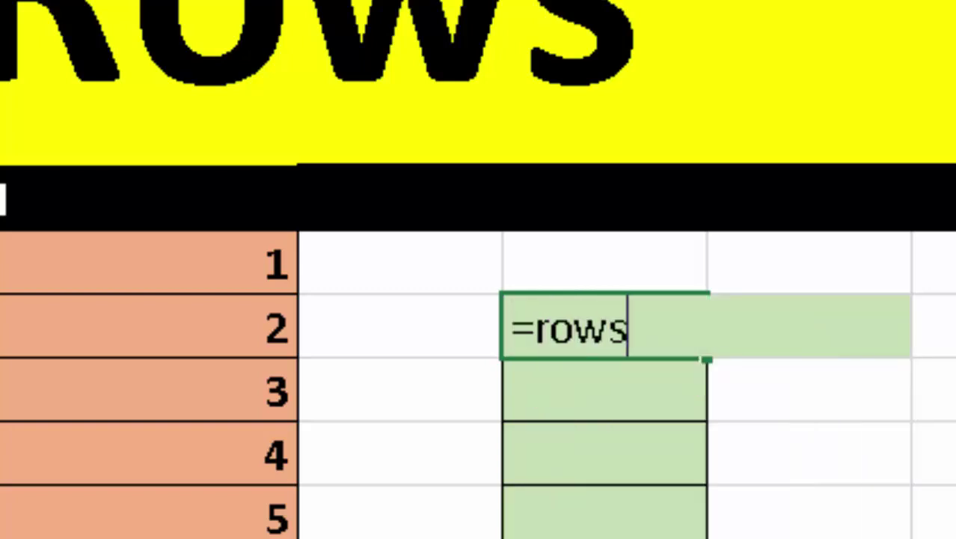
{"action": "key", "text": "Tab"}
{"action": "type", "text": "2"}
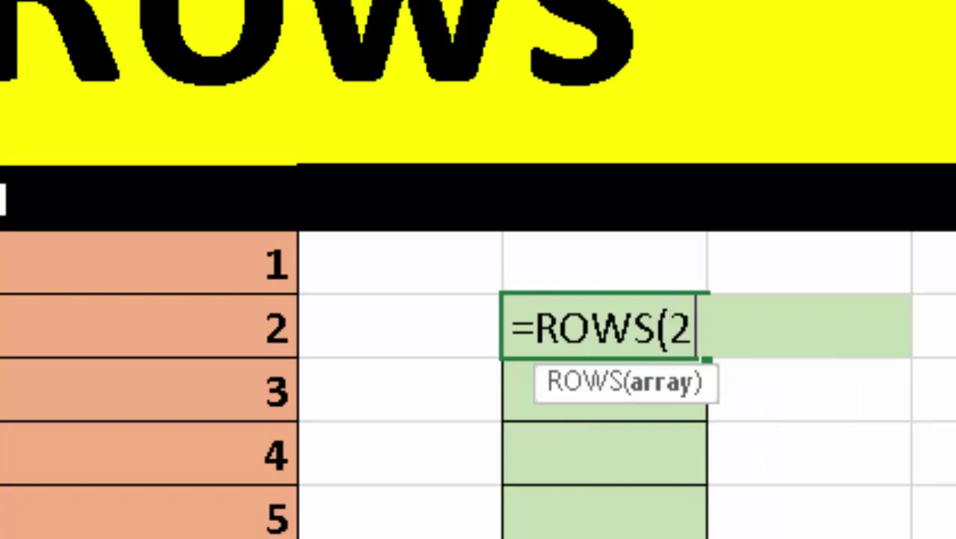
{"action": "type", "text": ":90"}
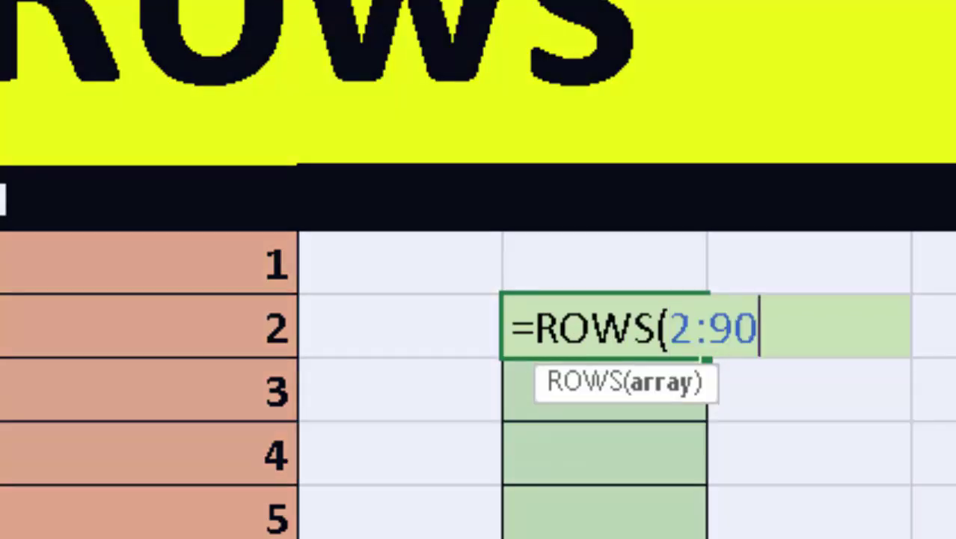
{"action": "type", "text": ")"}
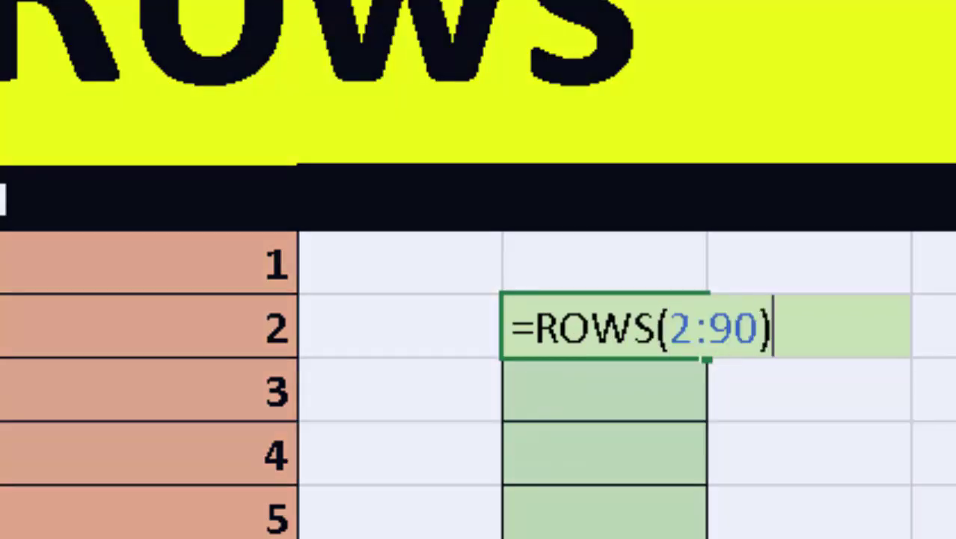
{"action": "key", "text": "Return"}
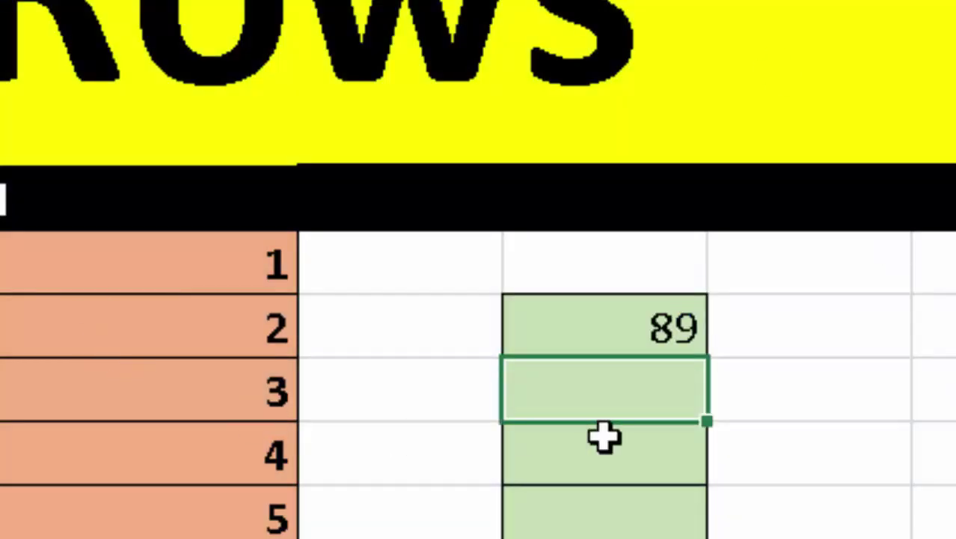
Change F8 to =COLUMNS(A:AAB), correcting COLUMN to COLUMNS, so it shows 704.
{"action": "left_click", "coordinate": [602, 342]}
{"action": "type", "text": "="}
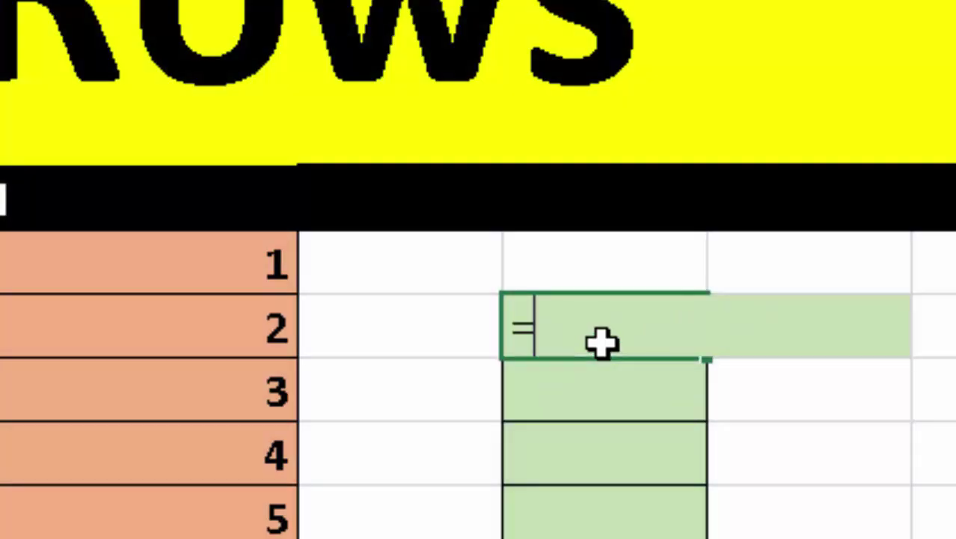
{"action": "type", "text": "colum"}
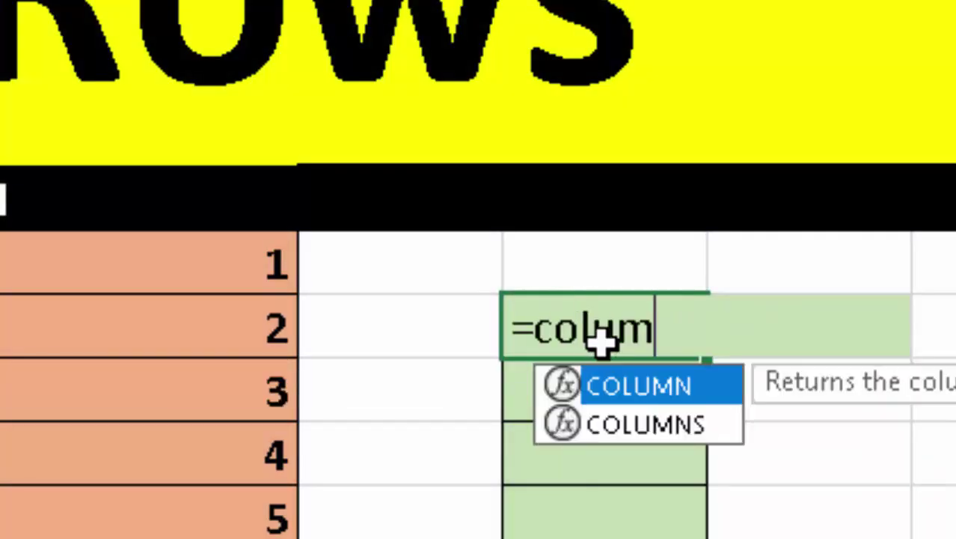
{"action": "type", "text": "n"}
{"action": "key", "text": "Tab"}
{"action": "key", "text": "BackSpace"}
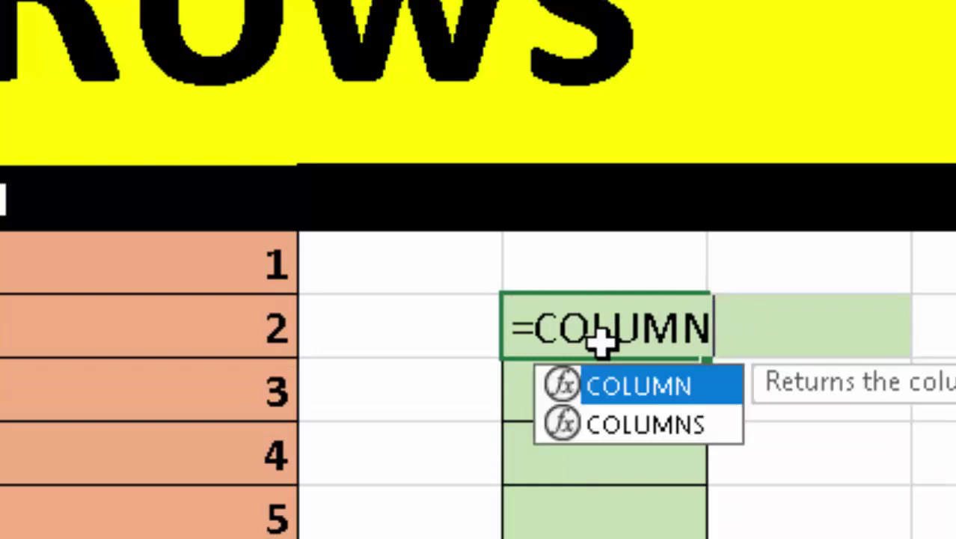
{"action": "type", "text": "s"}
{"action": "key", "text": "Tab"}
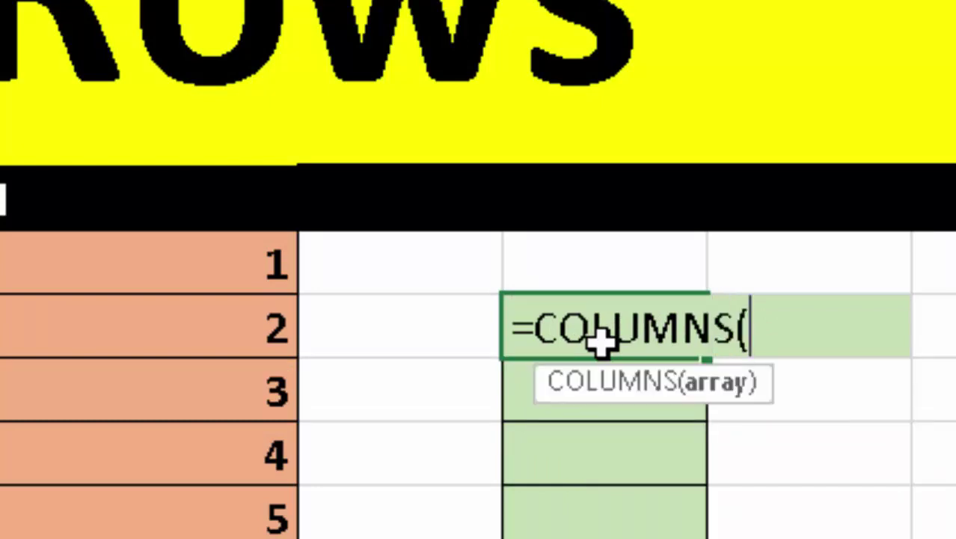
{"action": "type", "text": "A:AA"}
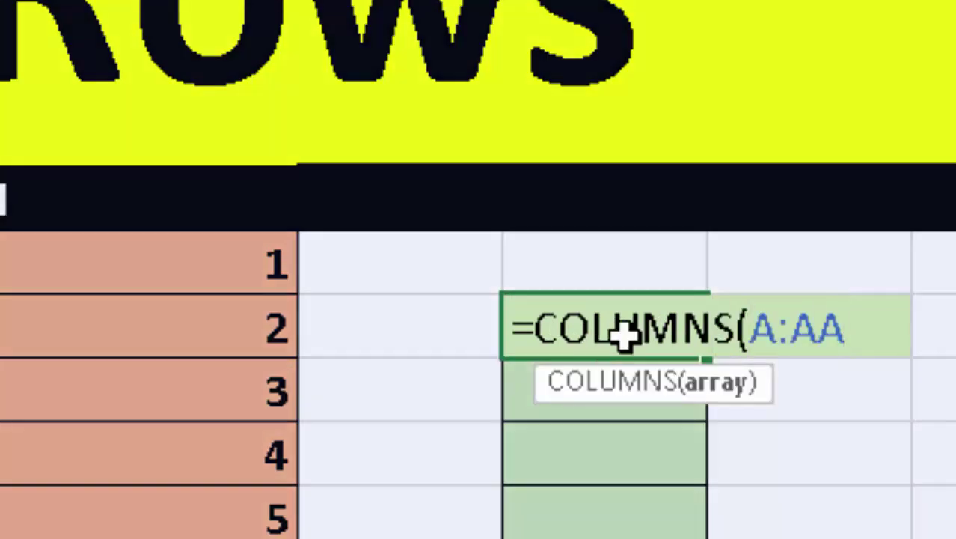
{"action": "type", "text": "B)"}
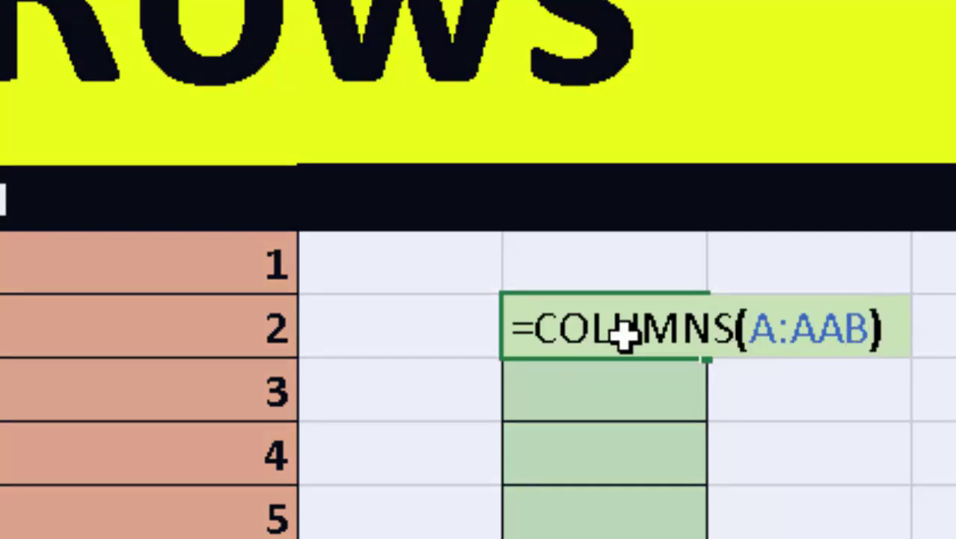
{"action": "key", "text": "Return"}
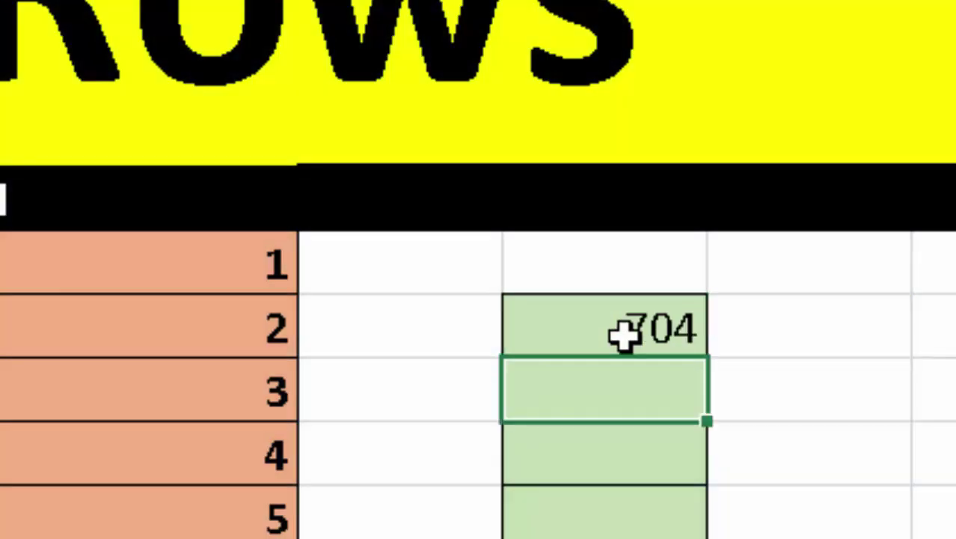
{"action": "left_click", "coordinate": [620, 333]}
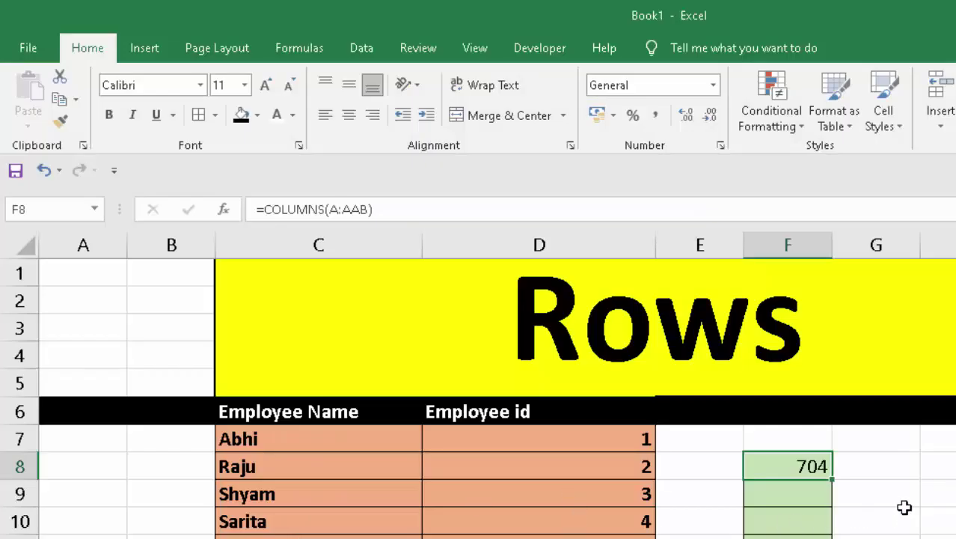
Rewrite F8 as =COLUMNS($A$1:D1), anchoring A1 so the cell shows 4 instead of 704.
{"action": "double_click", "coordinate": [806, 466]}
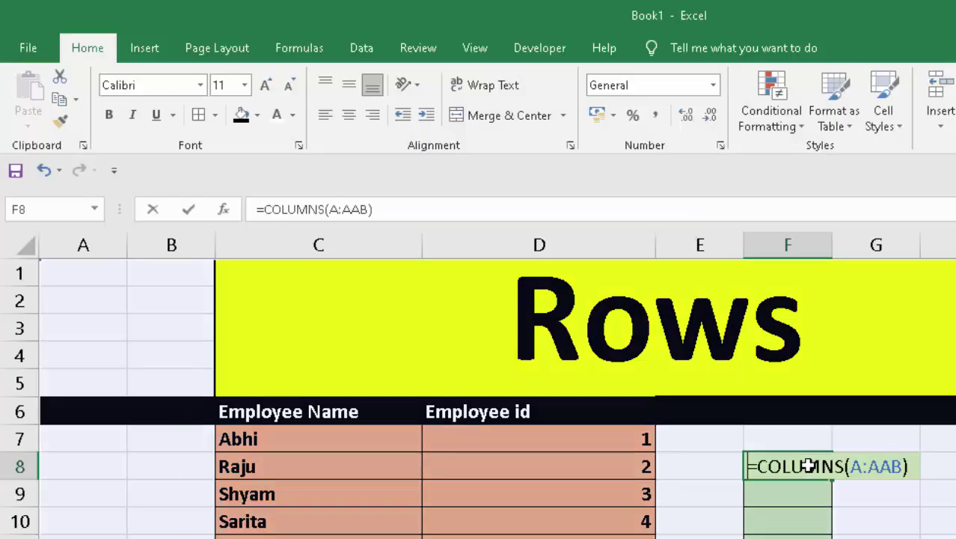
{"action": "type", "text": "=col"}
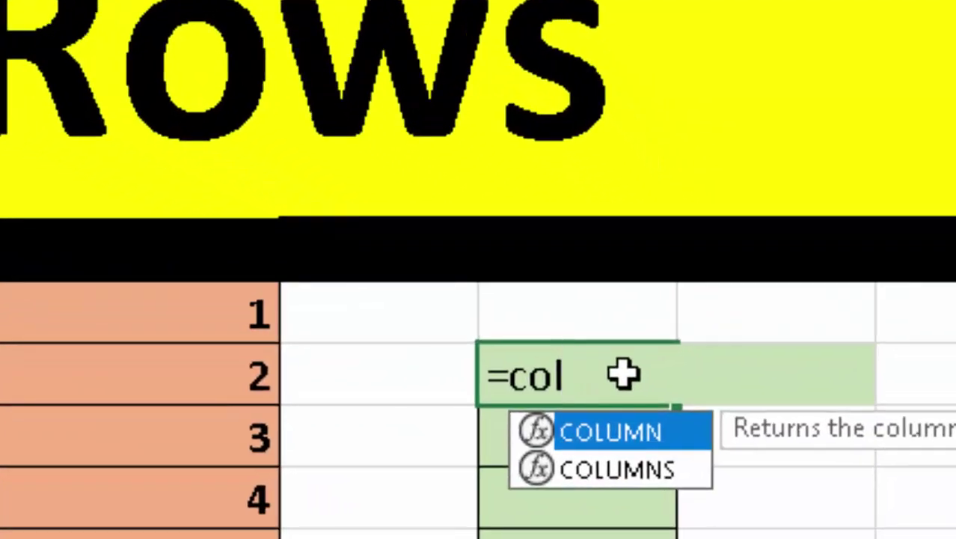
{"action": "key", "text": "Down"}
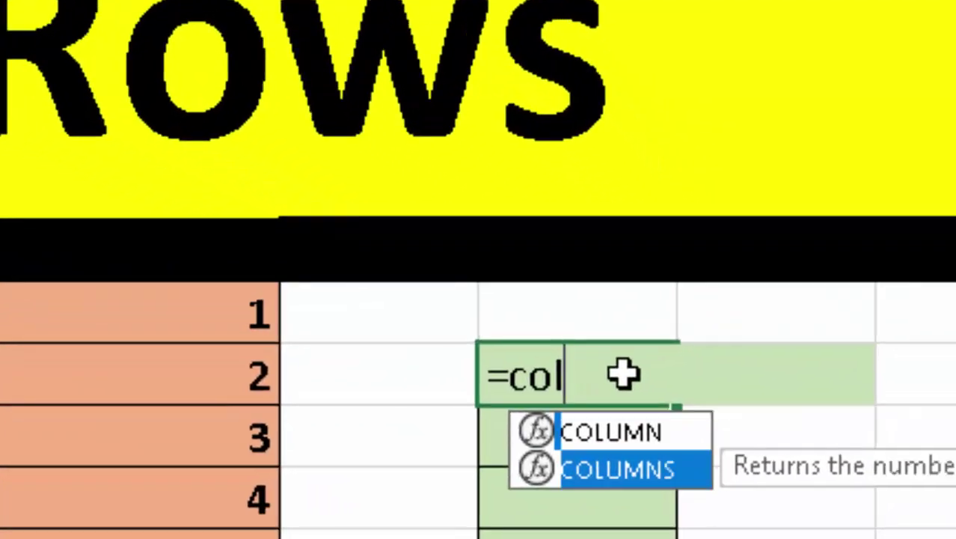
{"action": "key", "text": "Tab"}
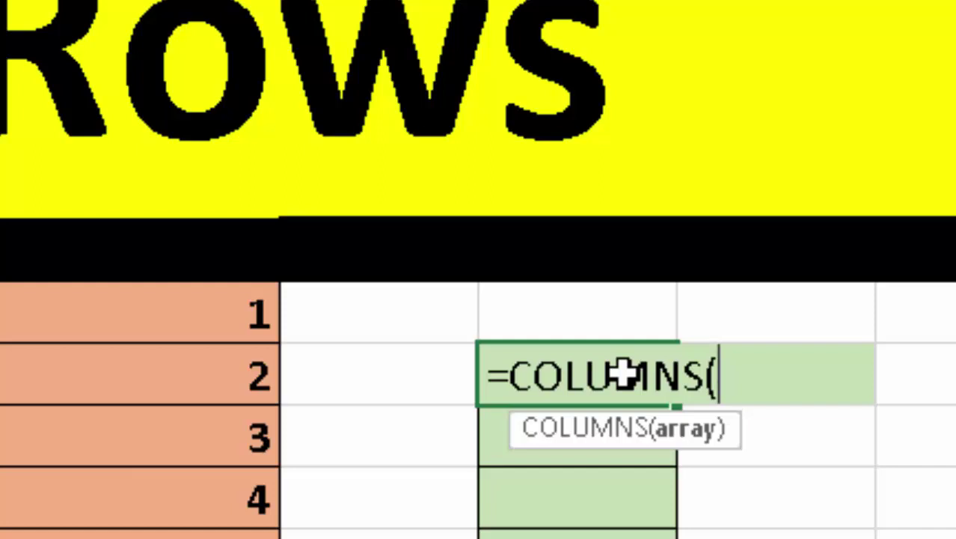
{"action": "type", "text": "A1"}
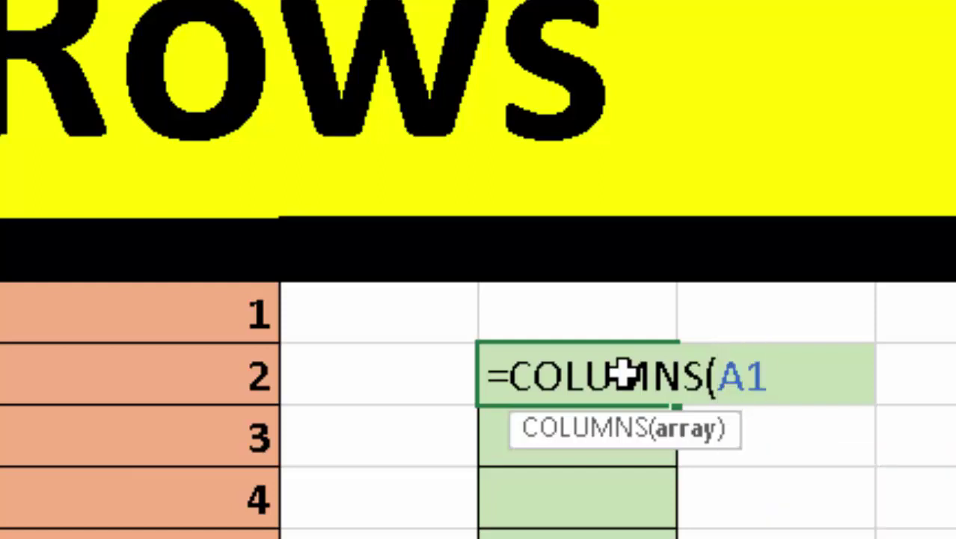
{"action": "type", "text": ":D"}
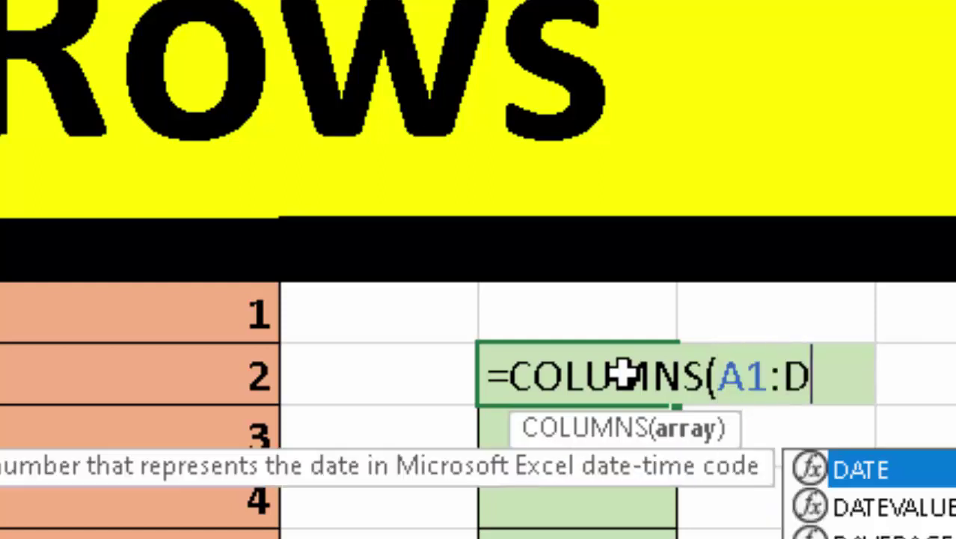
{"action": "type", "text": "1"}
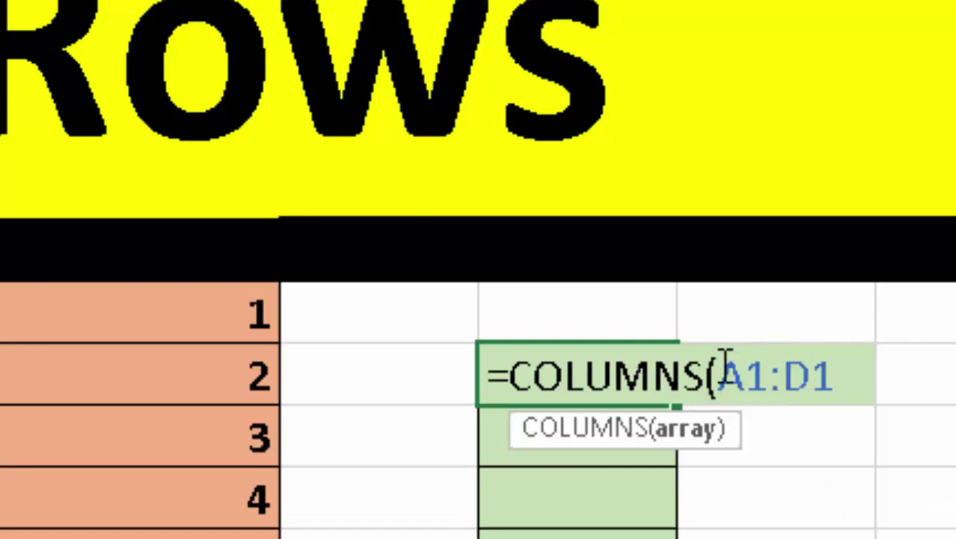
{"action": "left_click_drag", "start_coordinate": [720, 365], "coordinate": [769, 387]}
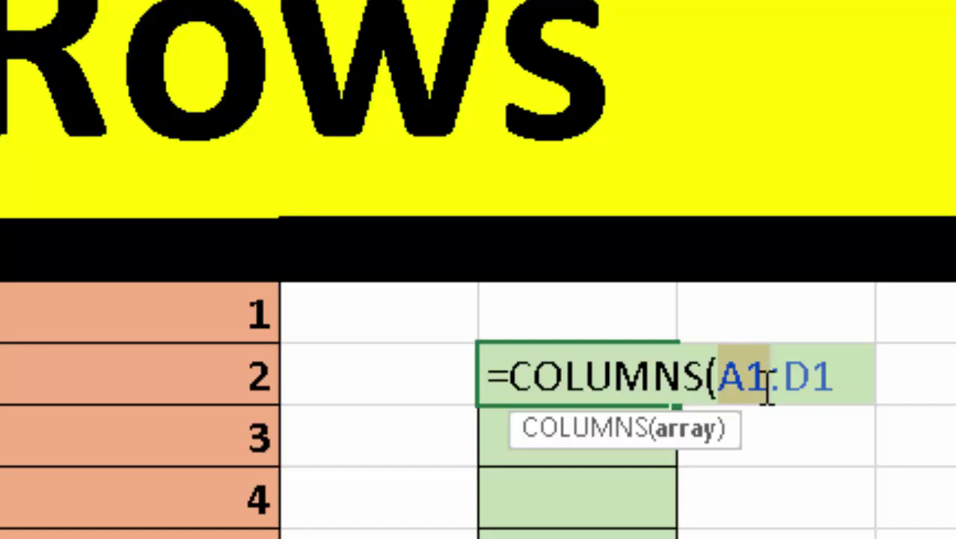
{"action": "key", "text": "F4"}
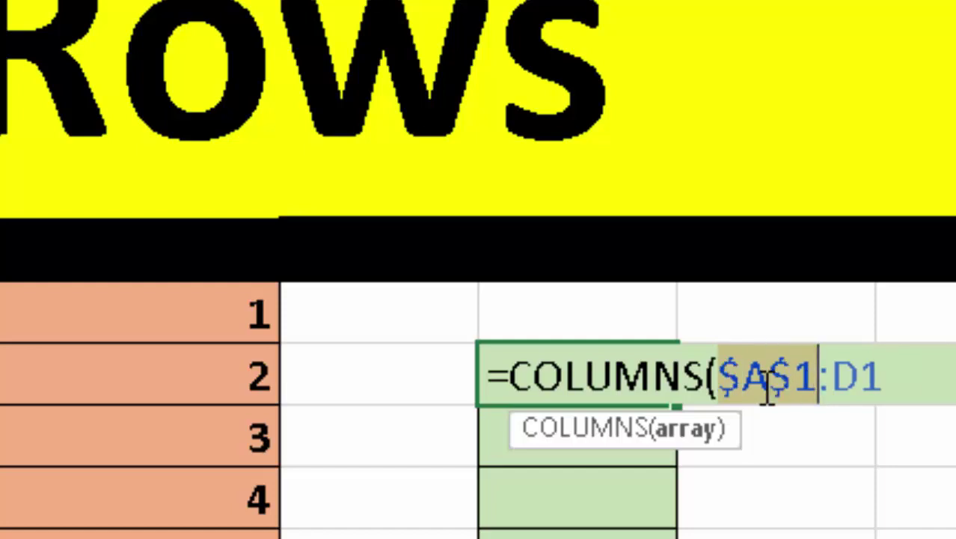
{"action": "key", "text": "Right"}
{"action": "key", "text": "Right"}
{"action": "key", "text": "Right"}
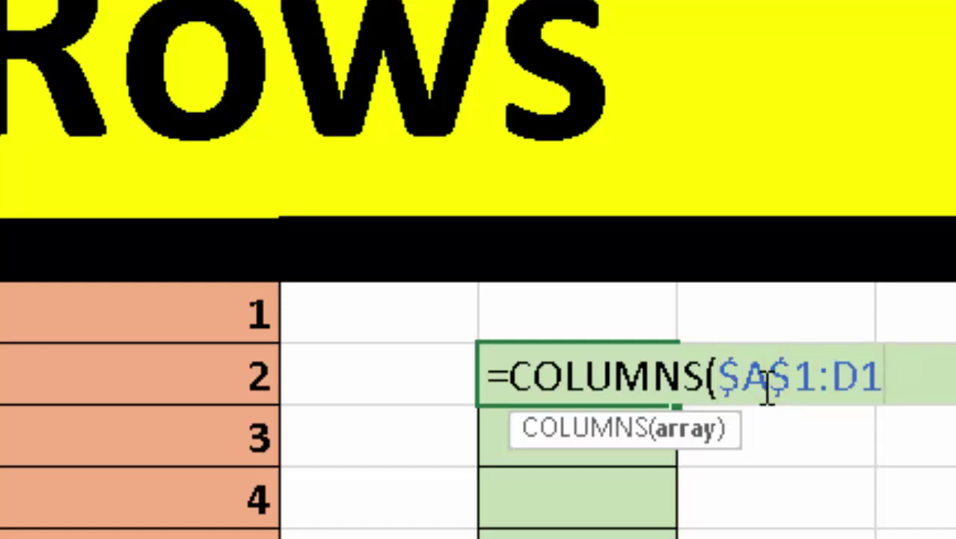
{"action": "type", "text": ")"}
{"action": "key", "text": "Return"}
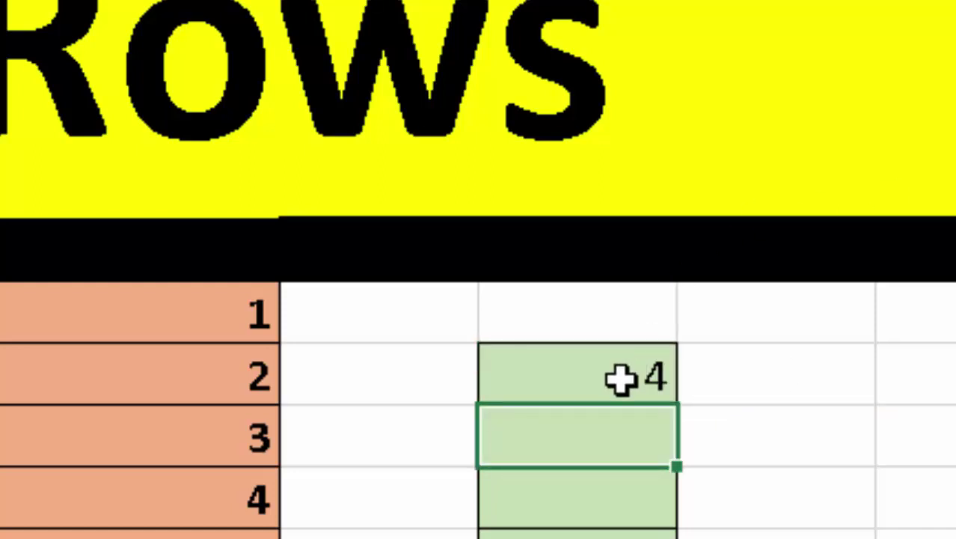
{"action": "left_click", "coordinate": [622, 379]}
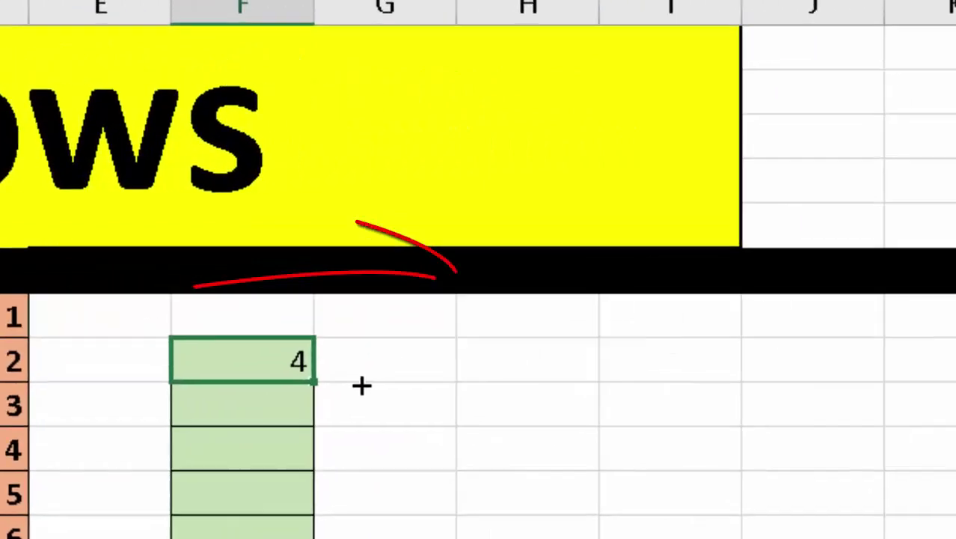
Fill F8's formula across to column O and down six rows, giving 4 through 13 per row.
{"action": "left_click_drag", "start_coordinate": [696, 337], "coordinate": [780, 337]}
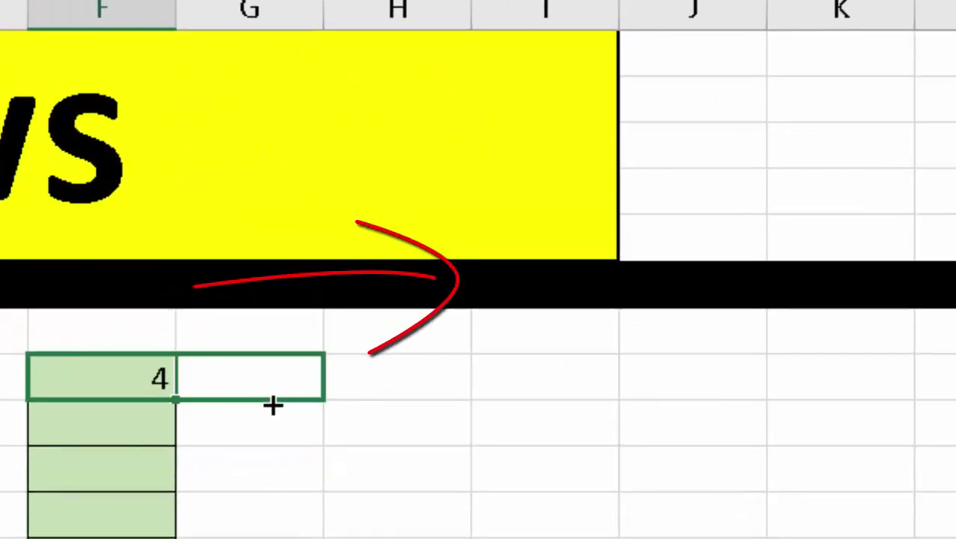
{"action": "mouse_move", "coordinate": [272, 404]}
{"action": "left_mouse_down"}
{"action": "mouse_move", "coordinate": [570, 395]}
{"action": "mouse_move", "coordinate": [621, 447]}
{"action": "mouse_move", "coordinate": [613, 484]}
{"action": "left_mouse_up"}
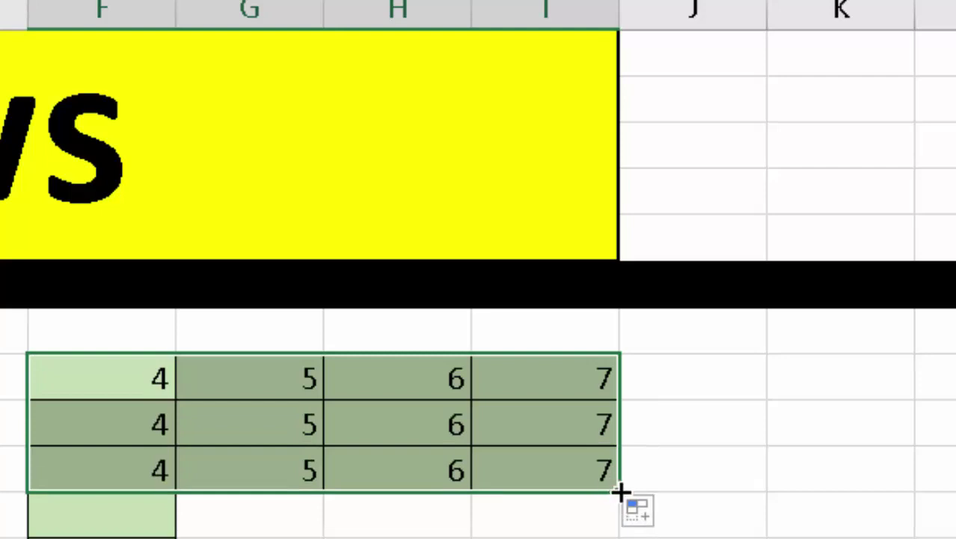
{"action": "left_click_drag", "start_coordinate": [620, 491], "coordinate": [620, 524]}
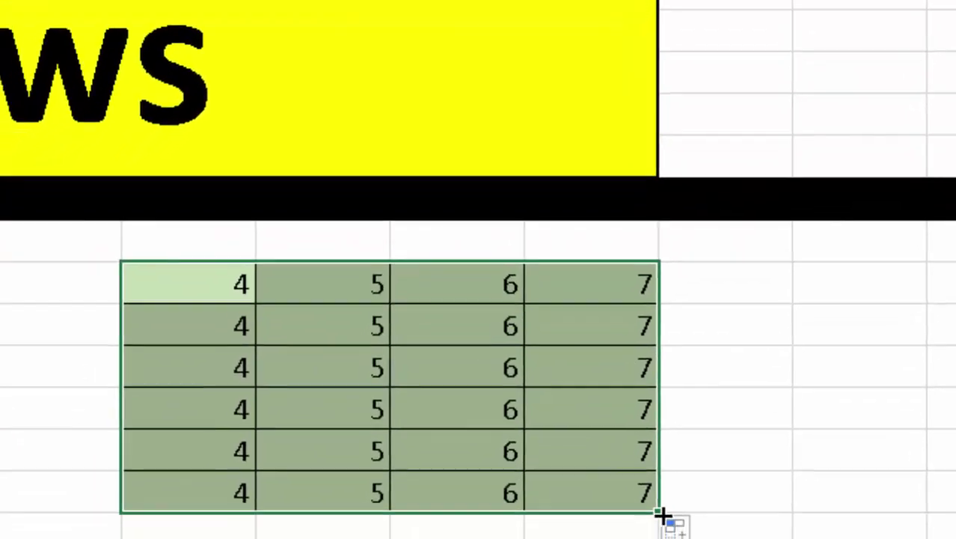
{"action": "mouse_move", "coordinate": [675, 501]}
{"action": "left_mouse_down"}
{"action": "mouse_move", "coordinate": [916, 485]}
{"action": "mouse_move", "coordinate": [818, 485]}
{"action": "left_mouse_up"}
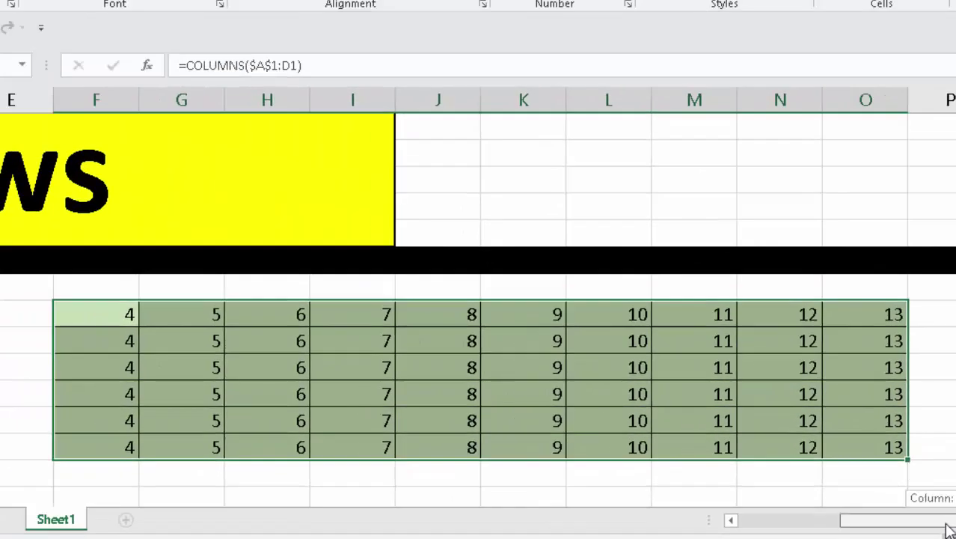
{"action": "left_click_drag", "start_coordinate": [949, 528], "coordinate": [824, 523]}
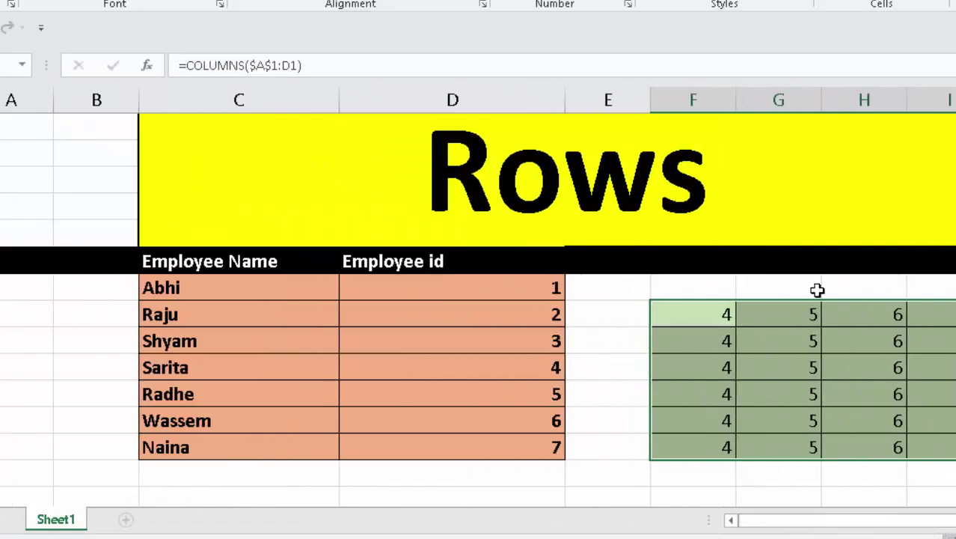